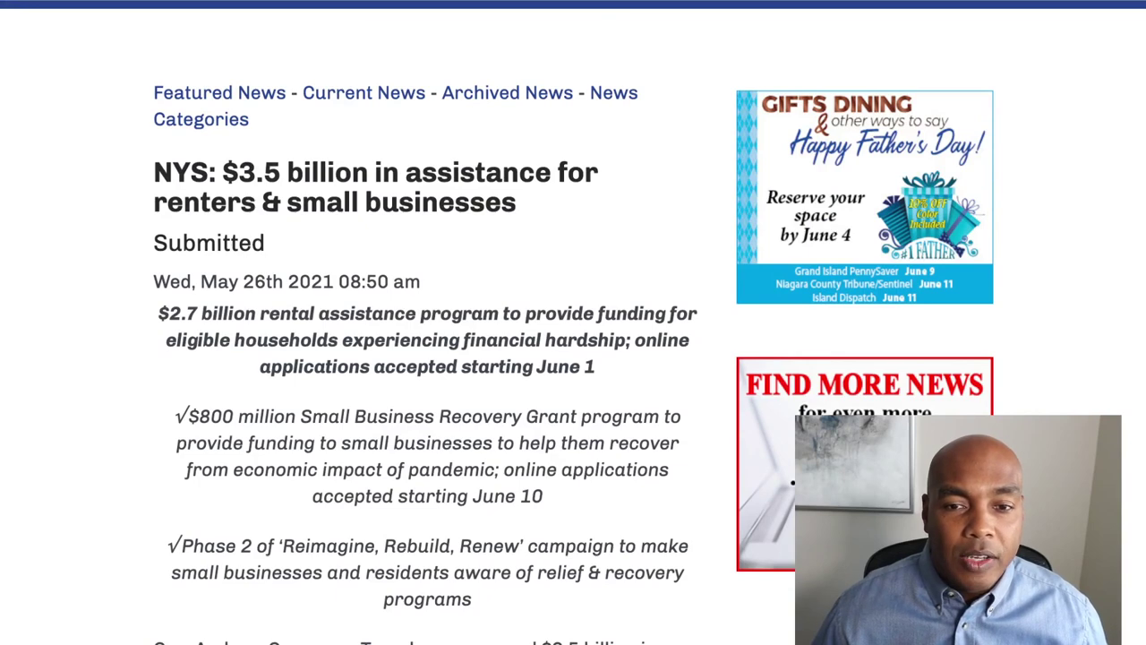
Scroll up and down through the currently open page.
{"action": "scroll", "coordinate": [573, 358], "scroll_direction": "down", "scroll_amount": 1}
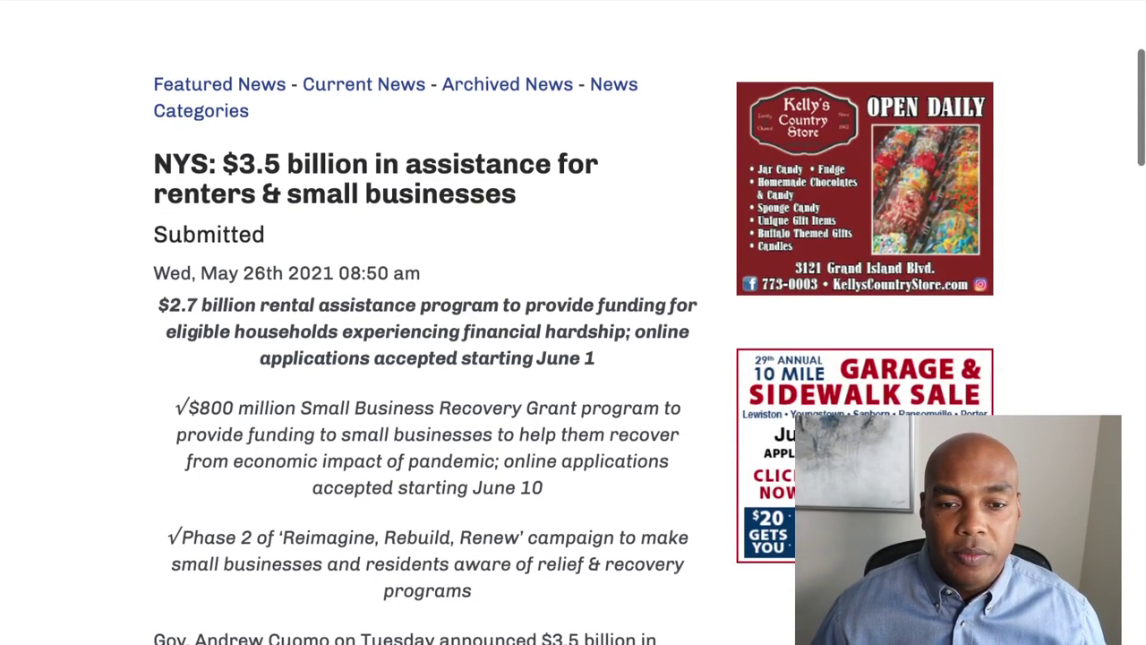
{"action": "scroll", "coordinate": [573, 358], "scroll_direction": "down", "scroll_amount": 2}
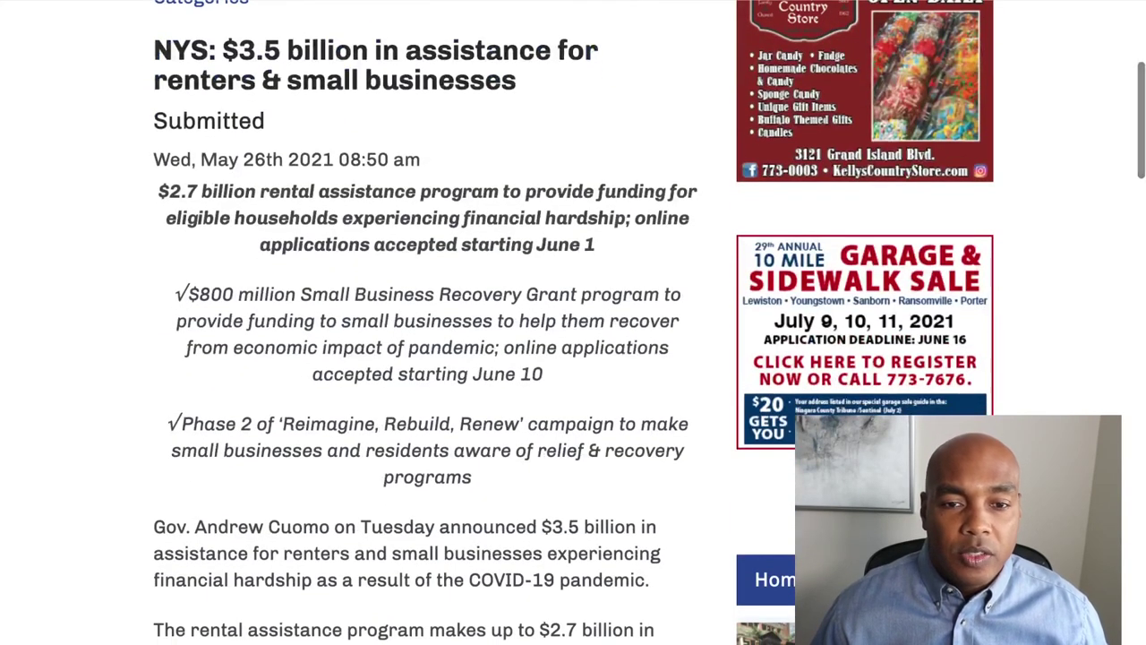
{"action": "scroll", "coordinate": [573, 358], "scroll_direction": "up", "scroll_amount": 2}
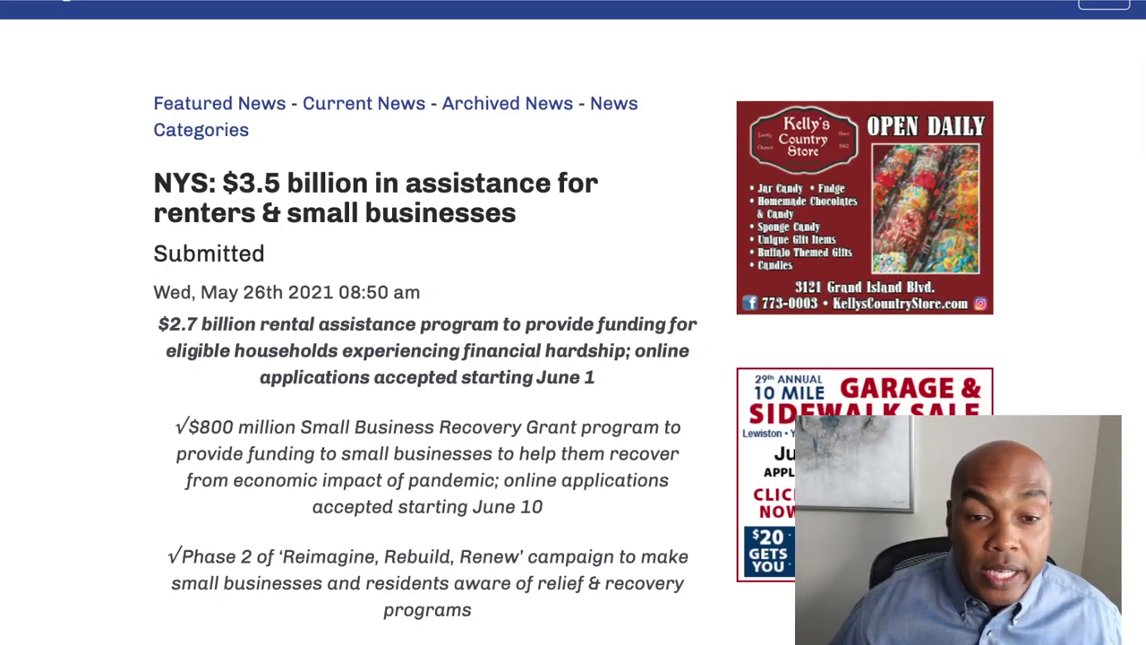
{"action": "scroll", "coordinate": [573, 322], "scroll_direction": "down", "scroll_amount": 1}
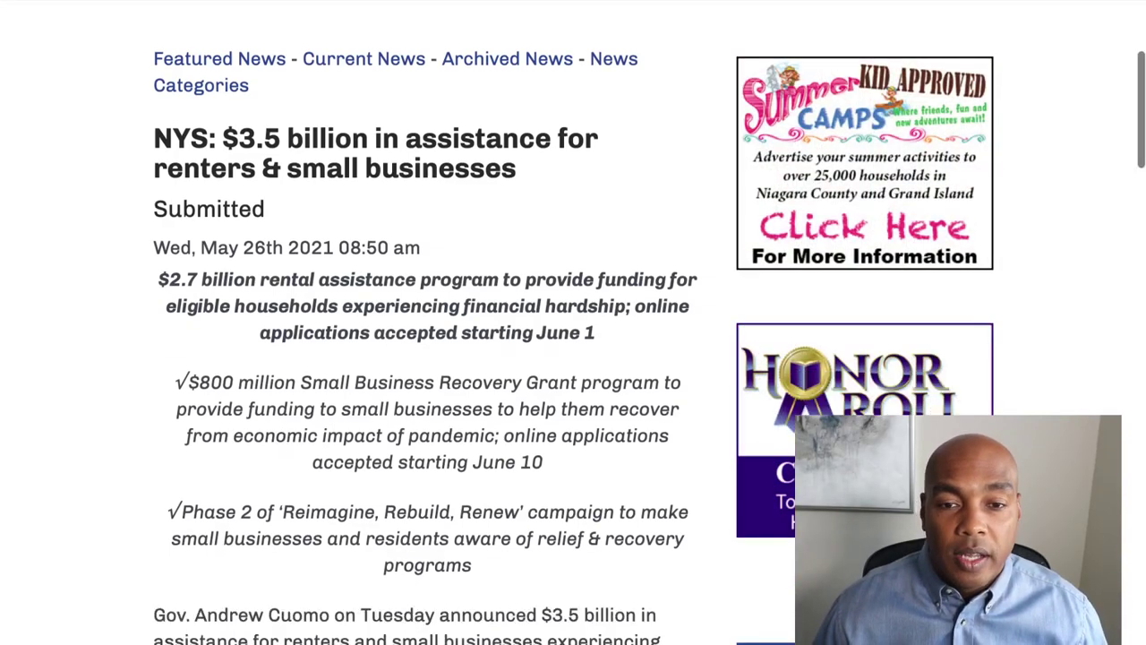
{"action": "scroll", "coordinate": [573, 322], "scroll_direction": "up", "scroll_amount": 4}
{"action": "scroll", "coordinate": [573, 322], "scroll_direction": "up", "scroll_amount": 2}
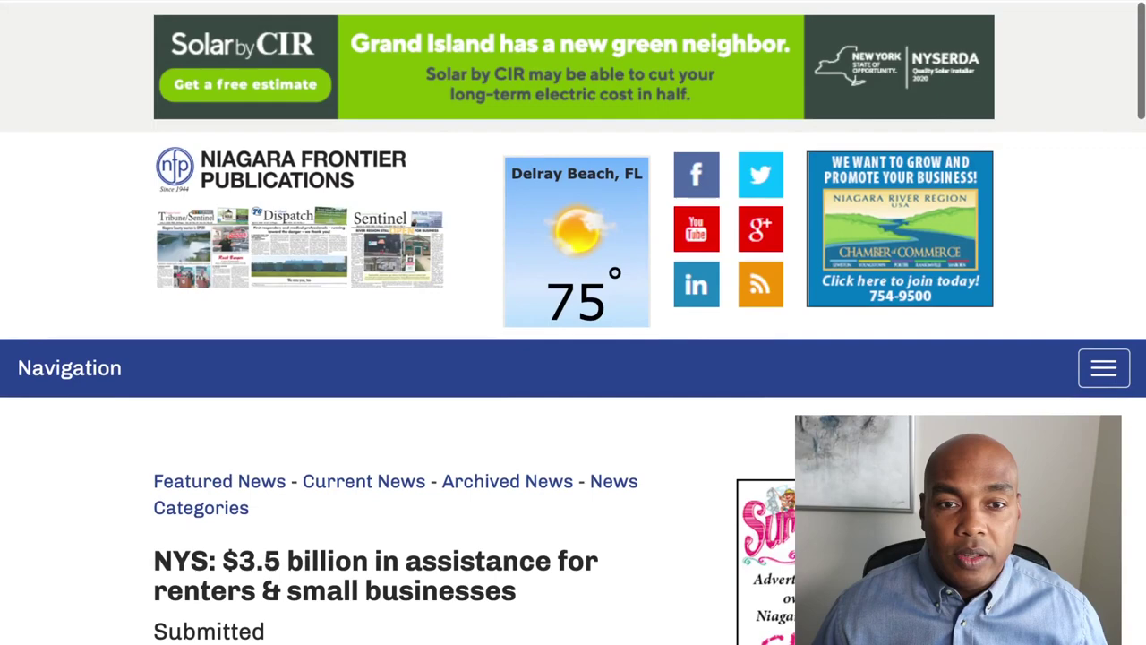
{"action": "scroll", "coordinate": [573, 323], "scroll_direction": "down", "scroll_amount": 2}
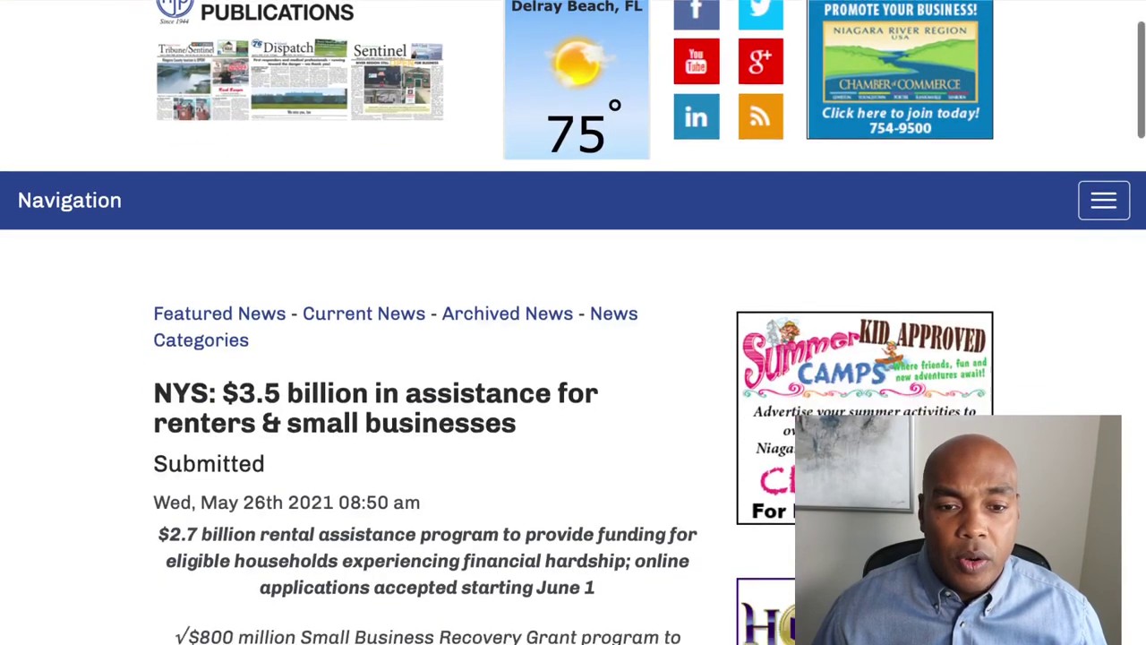
{"action": "scroll", "coordinate": [573, 322], "scroll_direction": "down", "scroll_amount": 2}
{"action": "scroll", "coordinate": [573, 322], "scroll_direction": "down", "scroll_amount": 3}
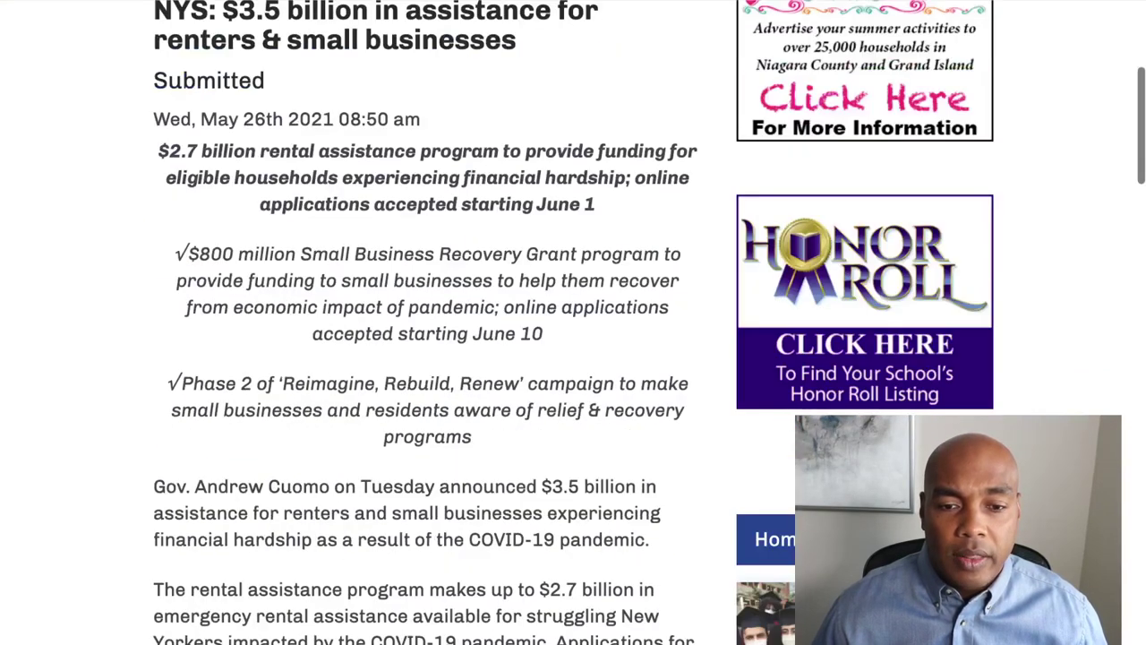
{"action": "scroll", "coordinate": [573, 323], "scroll_direction": "down", "scroll_amount": 1}
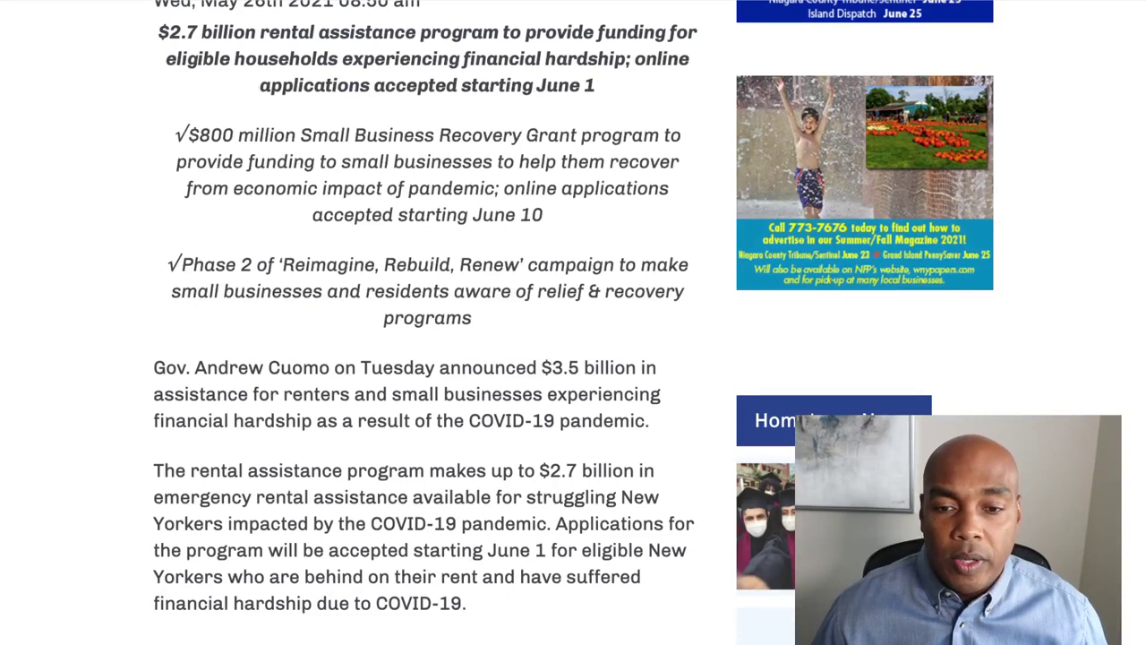
{"action": "scroll", "coordinate": [573, 322], "scroll_direction": "down", "scroll_amount": 1}
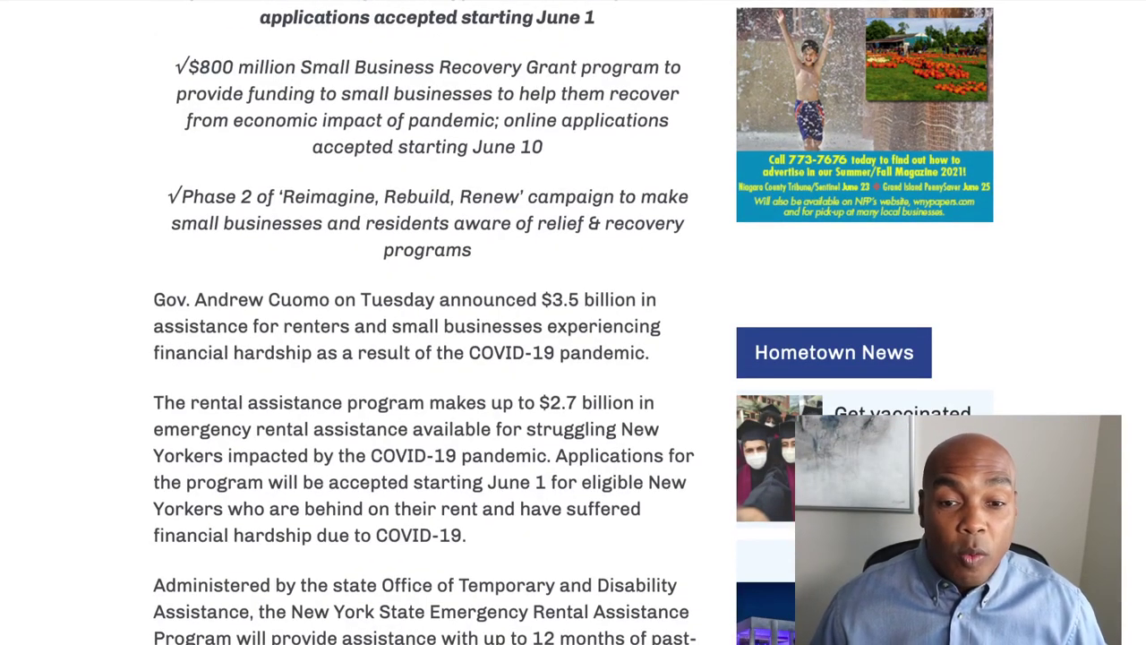
{"action": "scroll", "coordinate": [573, 322], "scroll_direction": "down", "scroll_amount": 1}
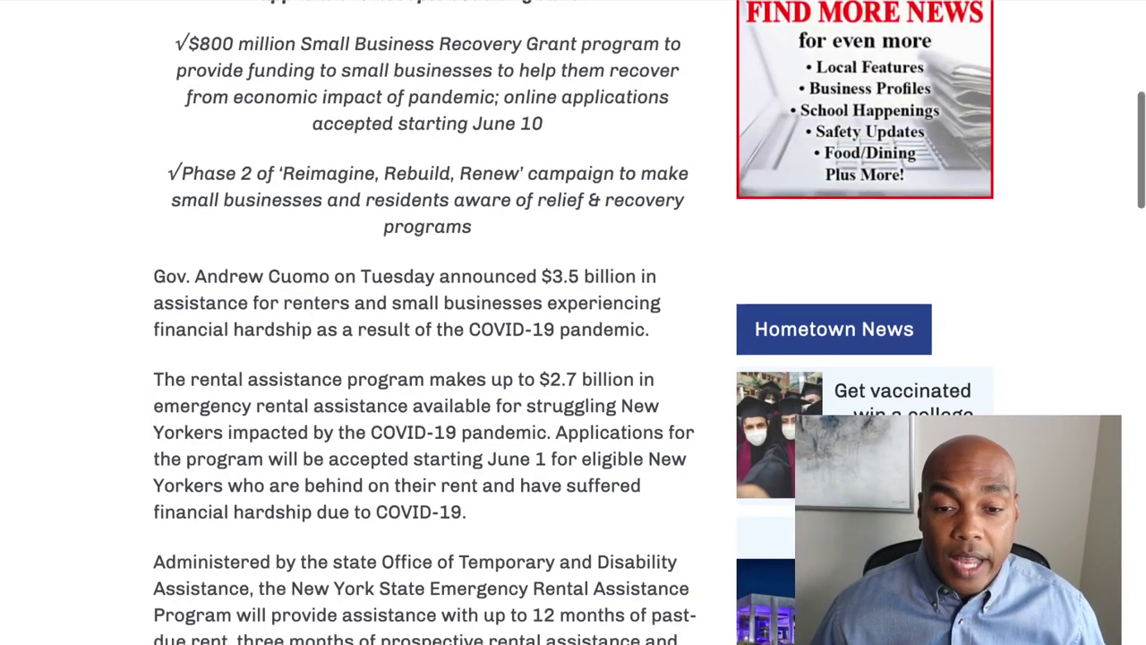
{"action": "scroll", "coordinate": [573, 322], "scroll_direction": "down", "scroll_amount": 2}
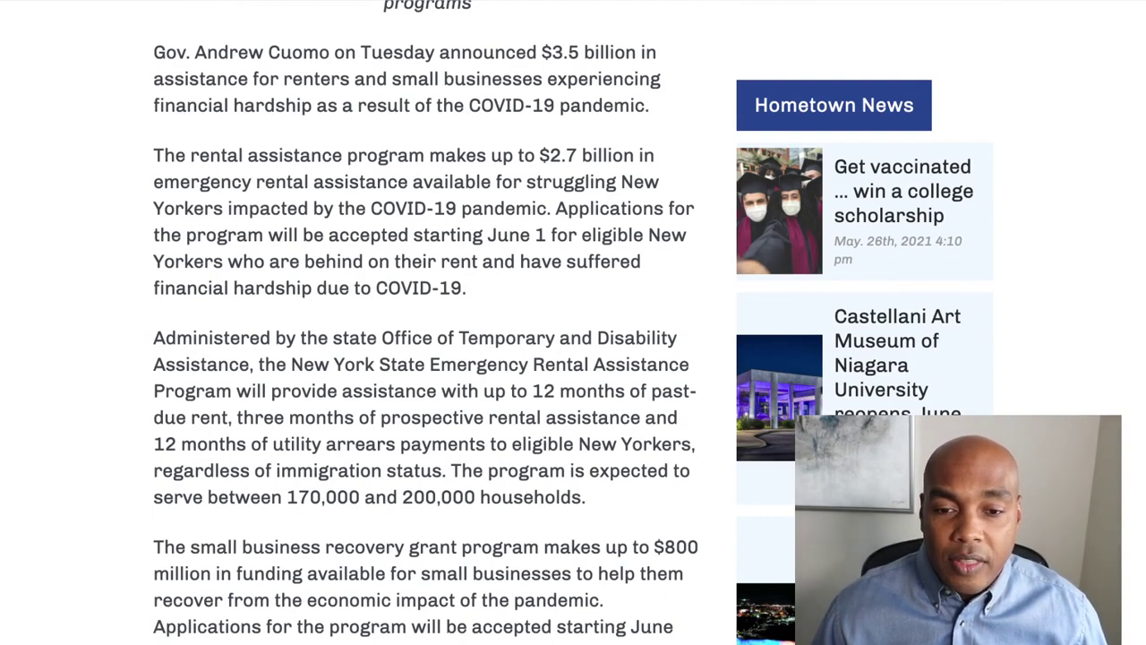
{"action": "scroll", "coordinate": [573, 322], "scroll_direction": "down", "scroll_amount": 1}
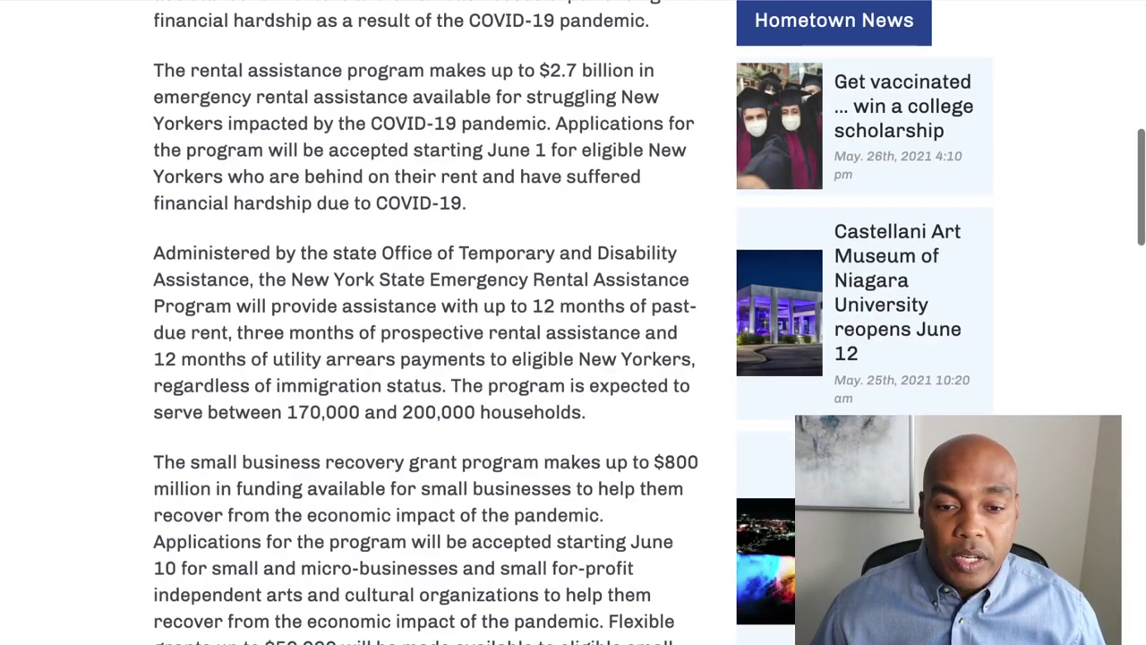
{"action": "scroll", "coordinate": [573, 323], "scroll_direction": "down", "scroll_amount": 1}
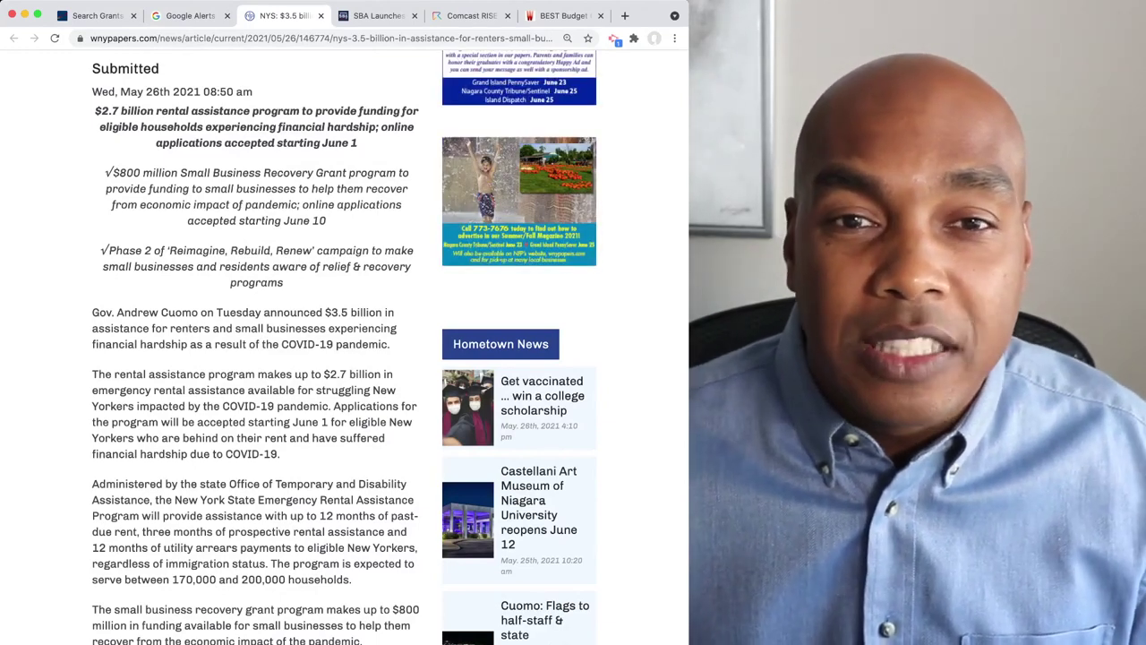
{"action": "scroll", "coordinate": [345, 349], "scroll_direction": "up", "scroll_amount": 5}
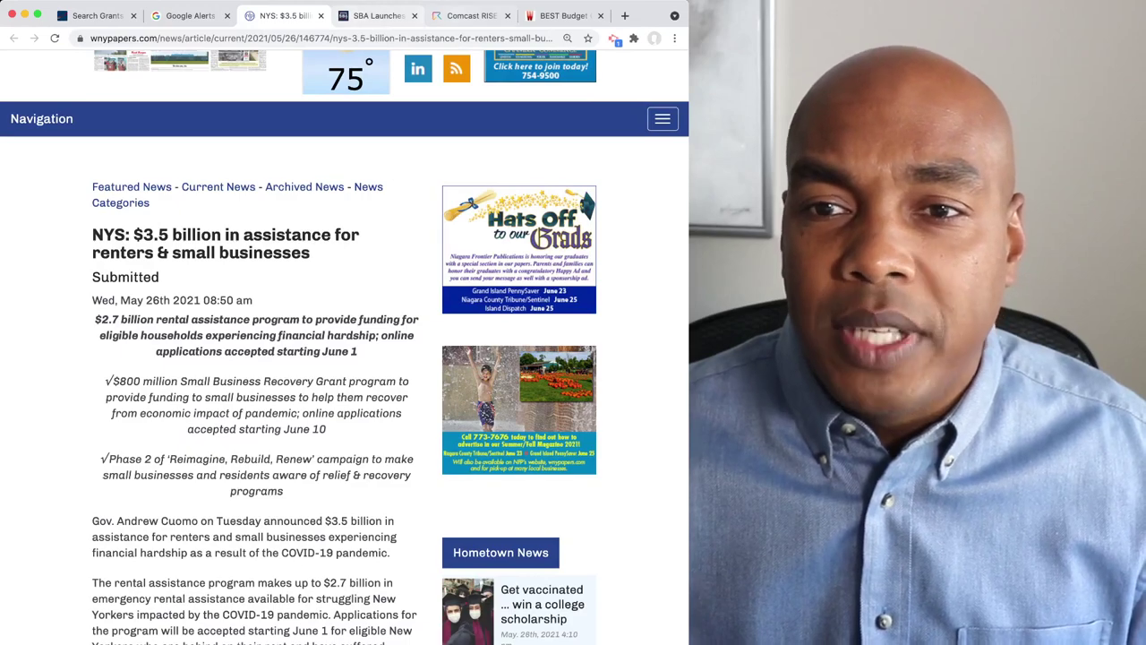
Switch to the Comcast RISE tab and scroll to the 'What is Comcast RISE?' section and video.
{"action": "left_click", "coordinate": [465, 15]}
{"action": "scroll", "coordinate": [343, 92], "scroll_direction": "down", "scroll_amount": 2}
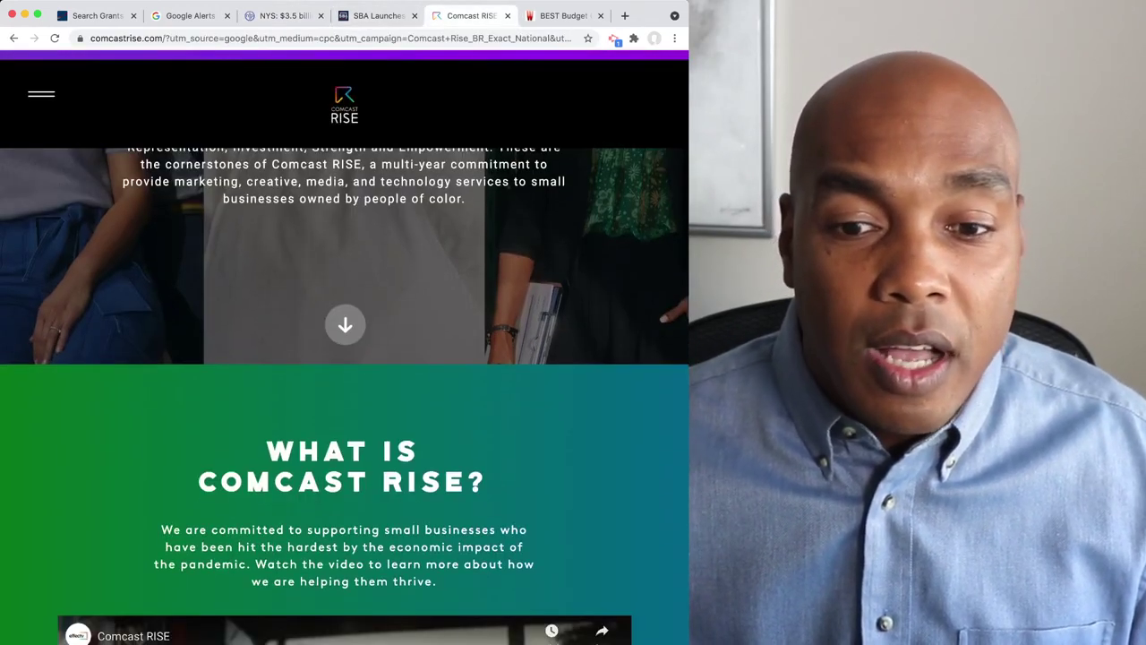
{"action": "scroll", "coordinate": [343, 92], "scroll_direction": "down", "scroll_amount": 1}
{"action": "scroll", "coordinate": [343, 93], "scroll_direction": "down", "scroll_amount": 1}
{"action": "scroll", "coordinate": [343, 93], "scroll_direction": "down", "scroll_amount": 3}
{"action": "scroll", "coordinate": [338, 306], "scroll_direction": "down", "scroll_amount": 3}
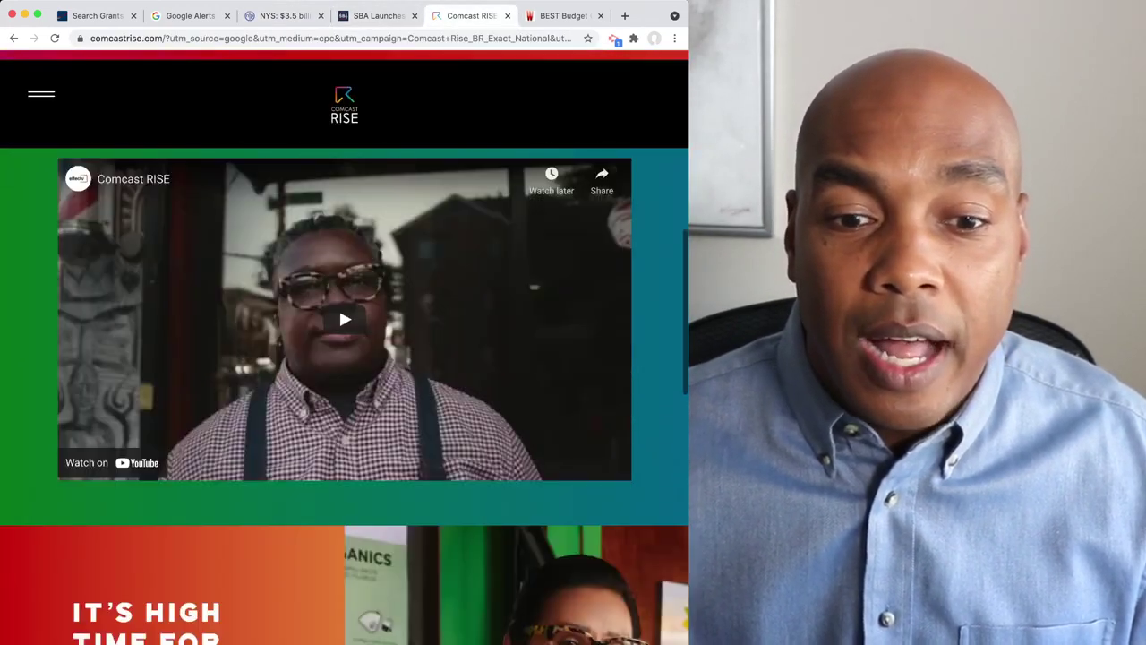
{"action": "scroll", "coordinate": [338, 306], "scroll_direction": "down", "scroll_amount": 2}
{"action": "scroll", "coordinate": [339, 306], "scroll_direction": "down", "scroll_amount": 2}
{"action": "scroll", "coordinate": [338, 306], "scroll_direction": "down", "scroll_amount": 3}
{"action": "scroll", "coordinate": [344, 358], "scroll_direction": "up", "scroll_amount": 5}
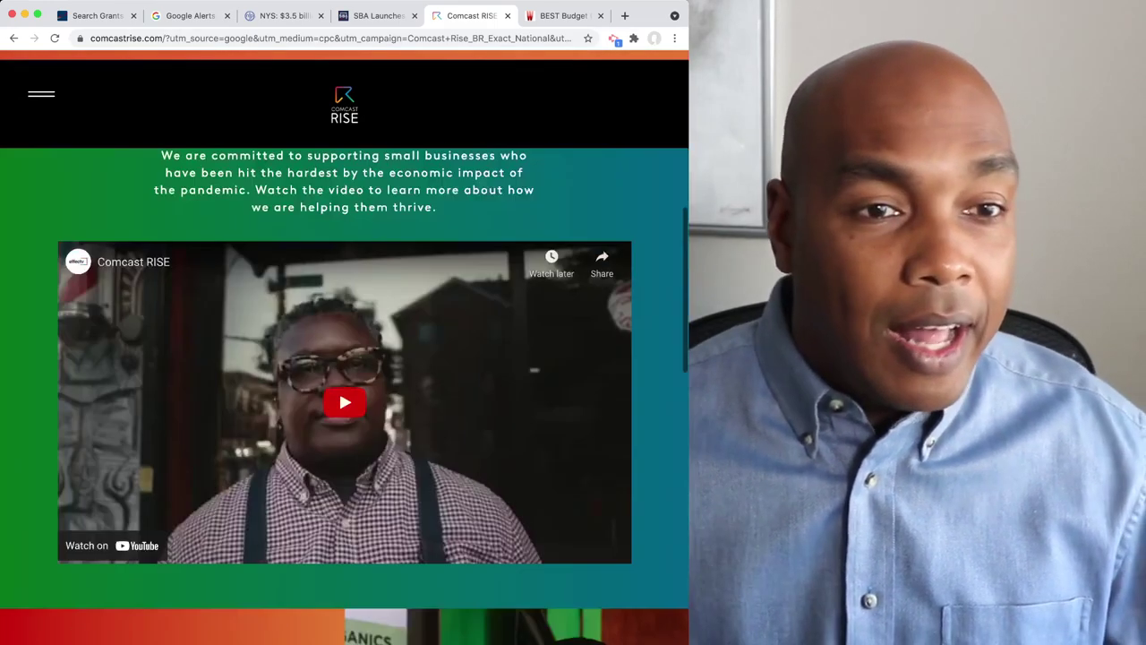
{"action": "scroll", "coordinate": [344, 358], "scroll_direction": "up", "scroll_amount": 3}
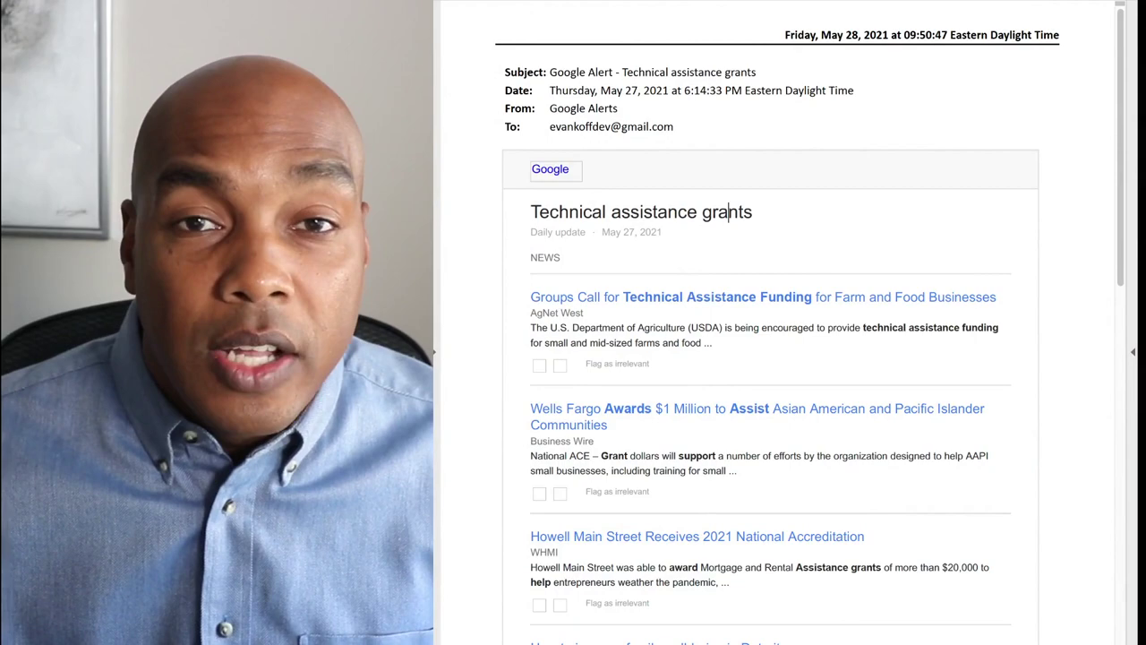
{"action": "scroll", "coordinate": [770, 358], "scroll_direction": "down", "scroll_amount": 1}
{"action": "scroll", "coordinate": [770, 359], "scroll_direction": "down", "scroll_amount": 5}
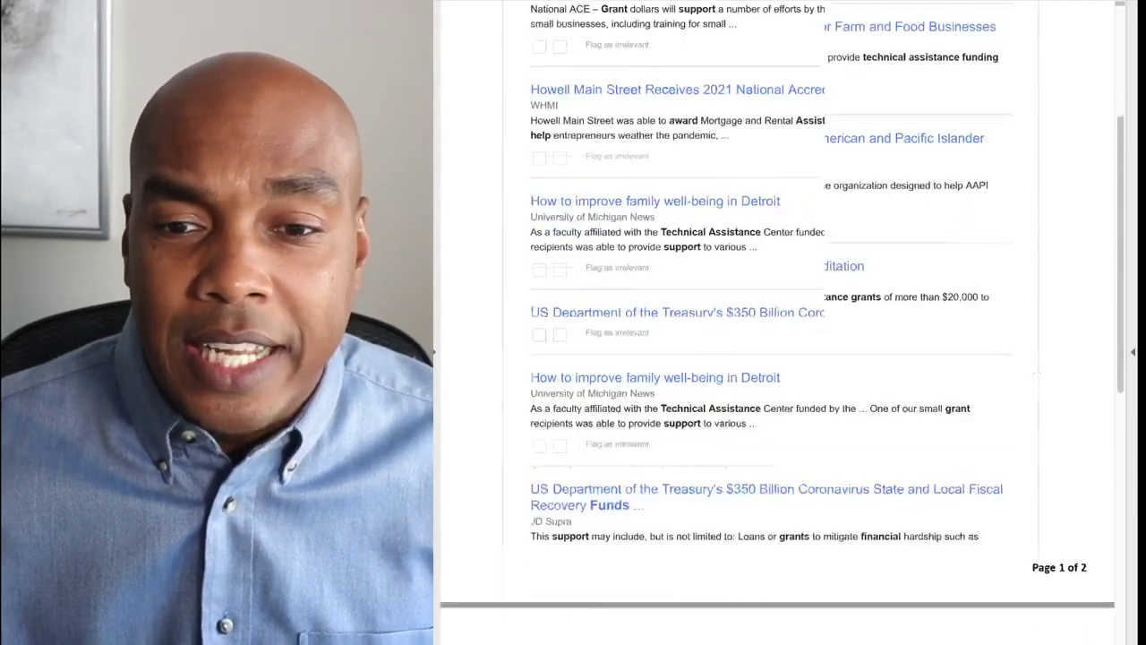
{"action": "scroll", "coordinate": [770, 358], "scroll_direction": "down", "scroll_amount": 2}
{"action": "scroll", "coordinate": [770, 358], "scroll_direction": "down", "scroll_amount": 1}
{"action": "scroll", "coordinate": [770, 358], "scroll_direction": "down", "scroll_amount": 7}
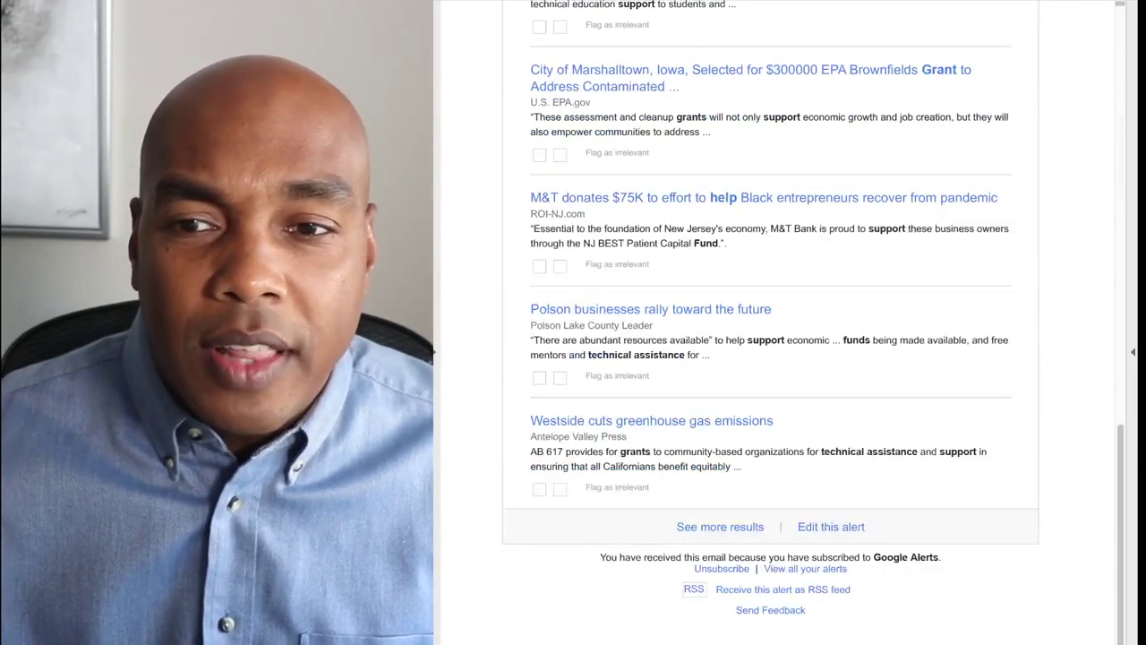
{"action": "scroll", "coordinate": [770, 358], "scroll_direction": "up", "scroll_amount": 3}
{"action": "scroll", "coordinate": [770, 359], "scroll_direction": "up", "scroll_amount": 10}
{"action": "scroll", "coordinate": [770, 358], "scroll_direction": "up", "scroll_amount": 3}
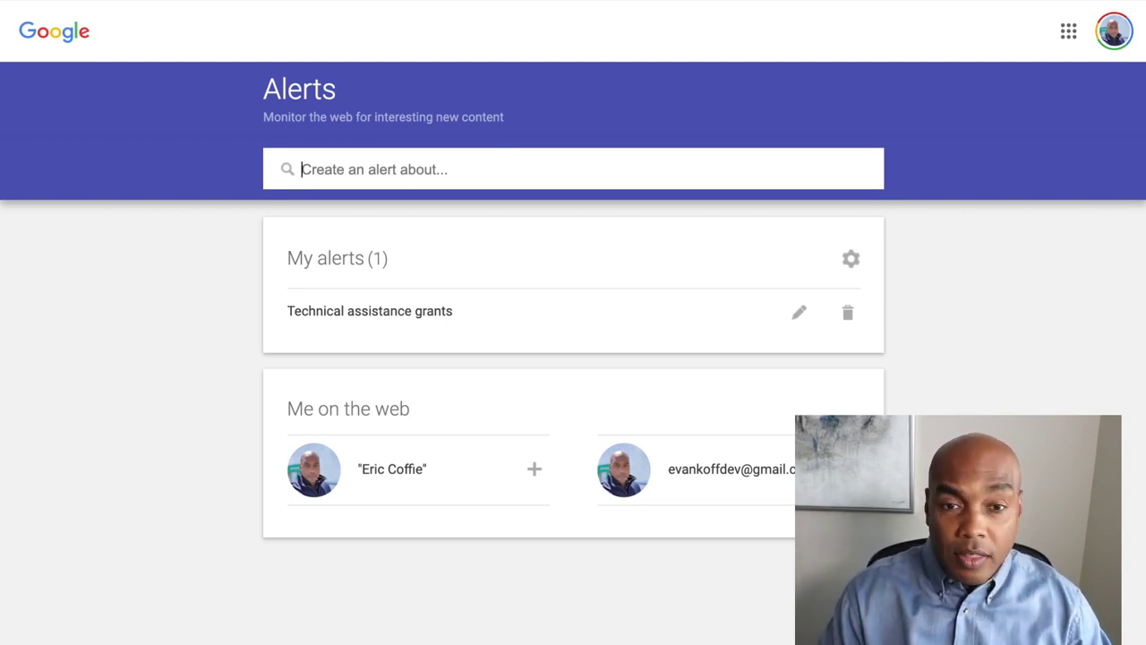
Create a Google Alert for the term 'rental grants'.
{"action": "type", "text": "rent"}
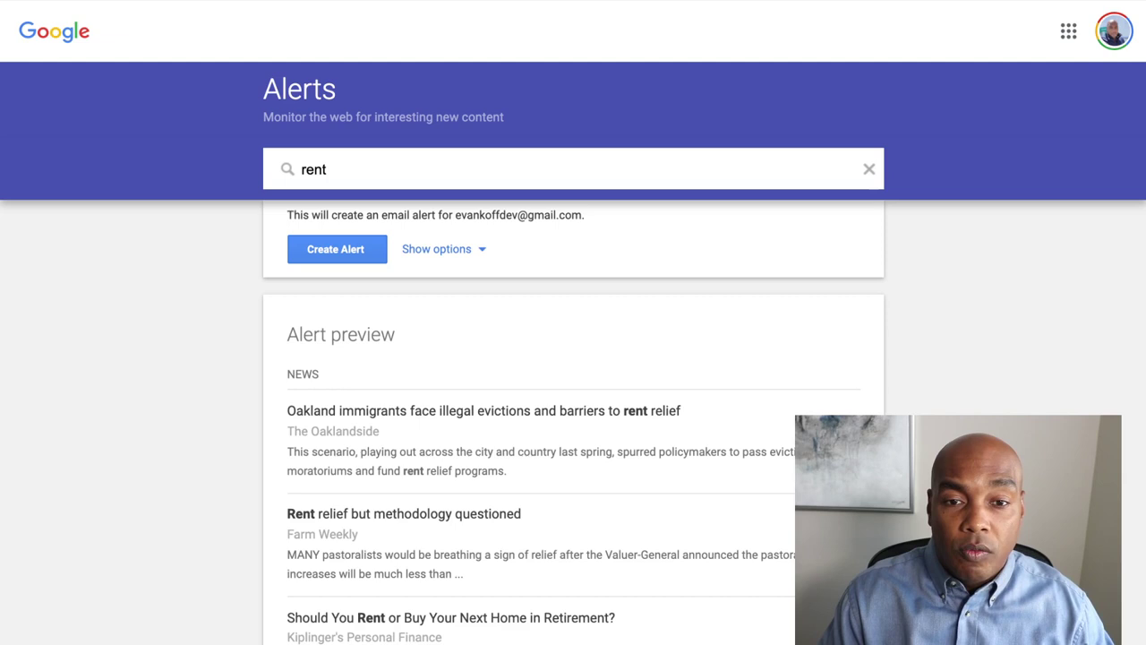
{"action": "type", "text": "al grants"}
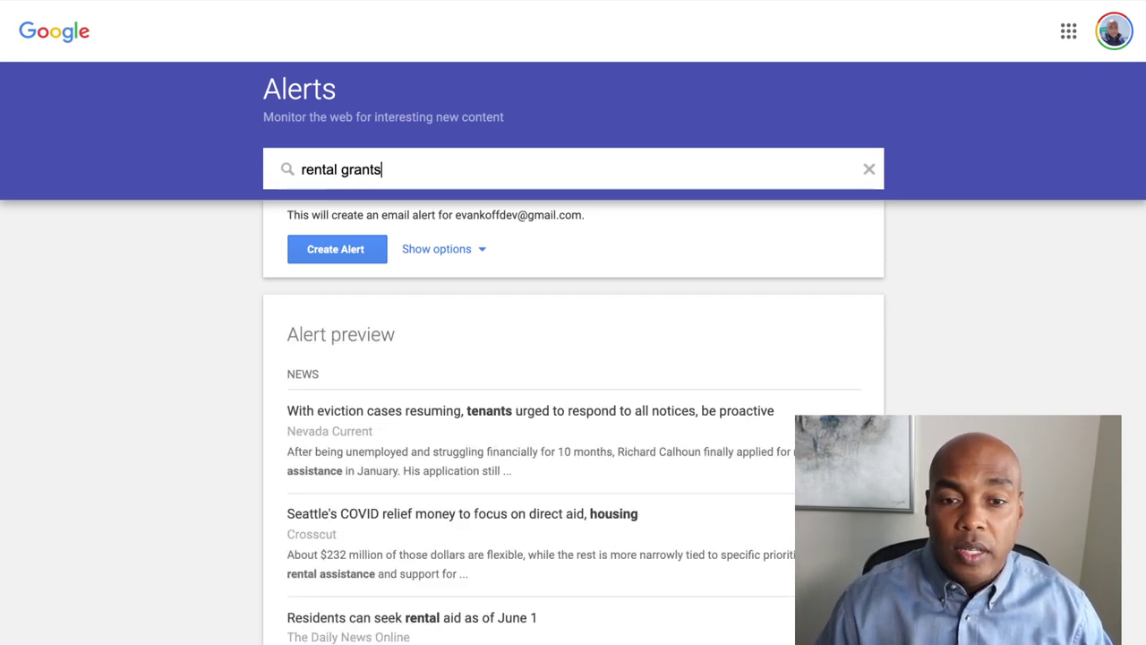
{"action": "left_click", "coordinate": [337, 249]}
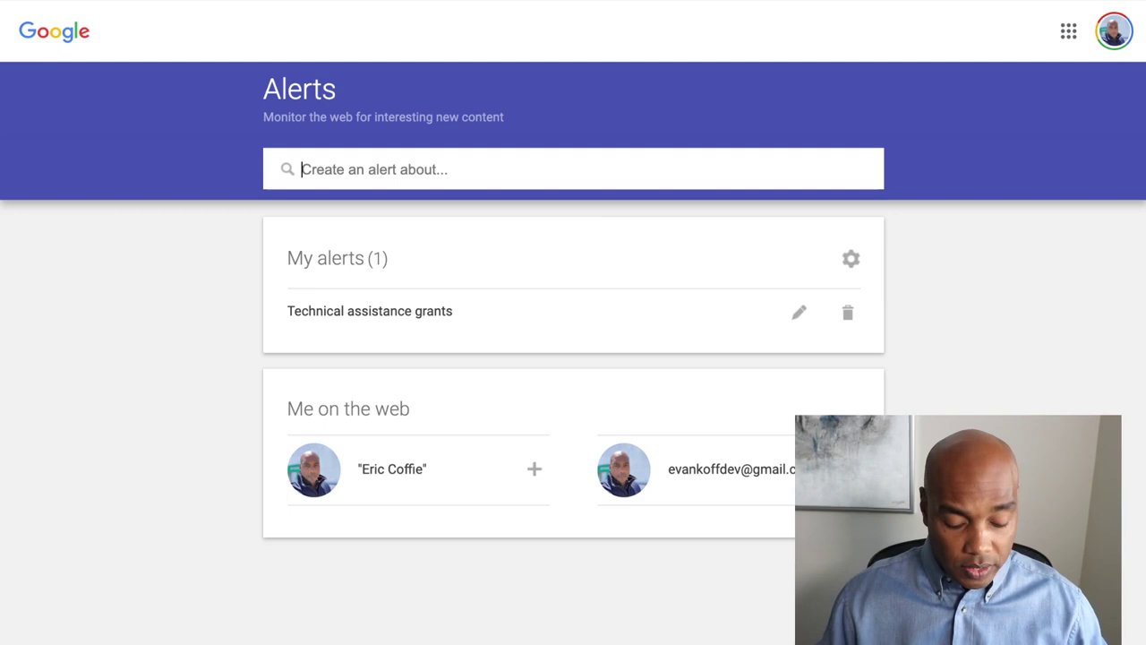
Enter 'rent relief' as the alert term, review its delivery options, and create it.
{"action": "type", "text": "rent"}
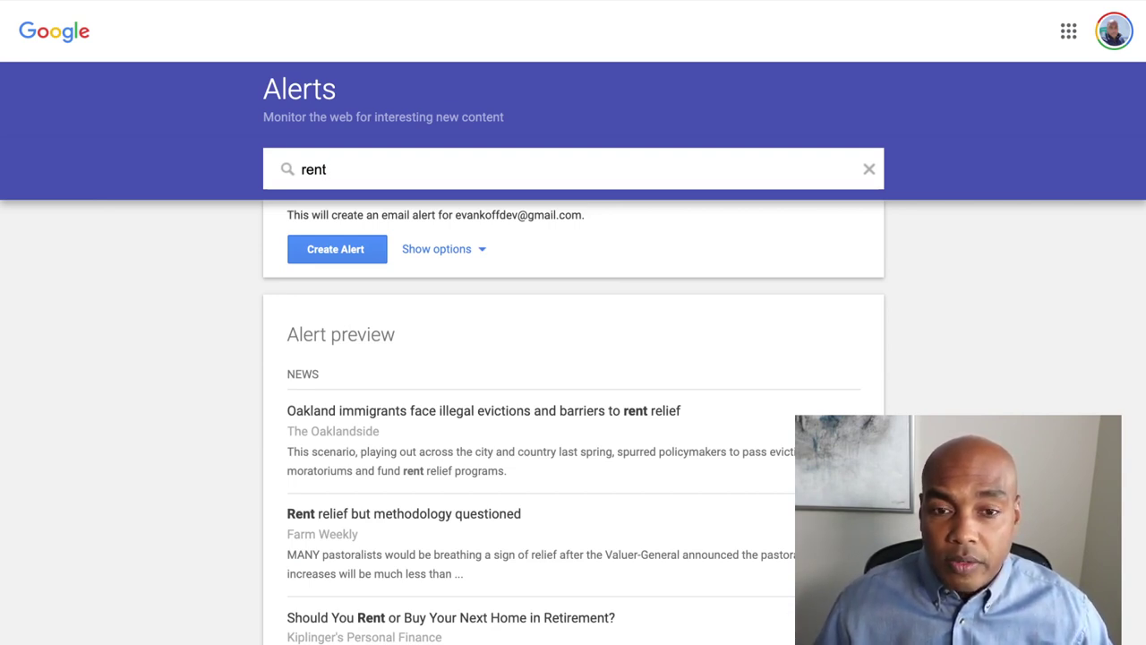
{"action": "type", "text": "li"}
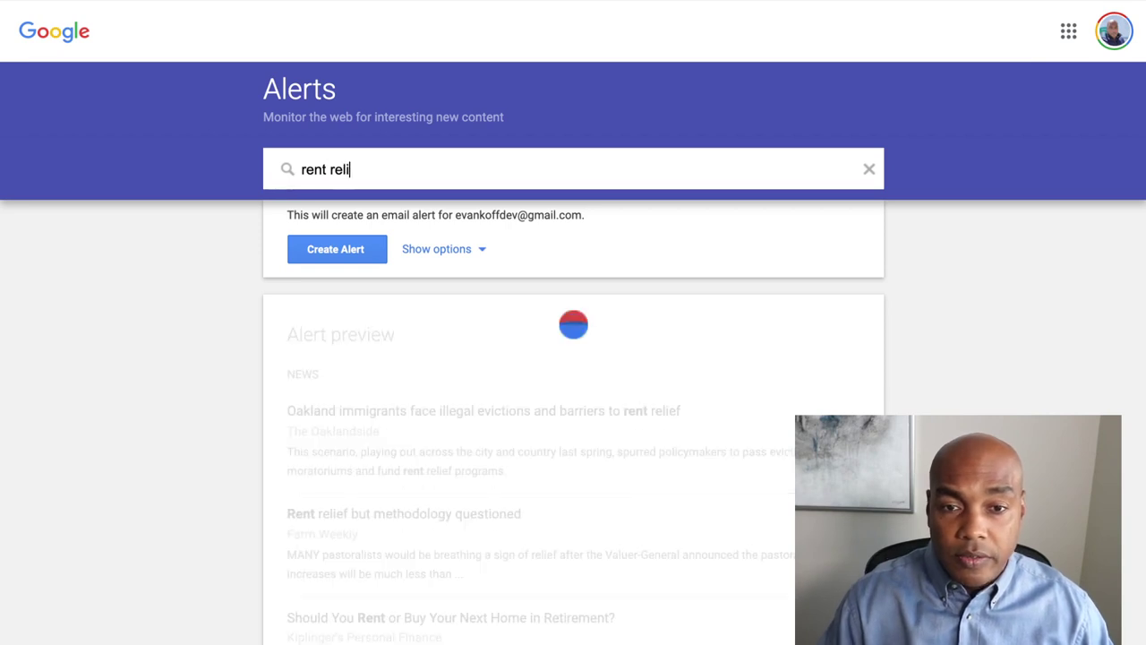
{"action": "type", "text": "ef"}
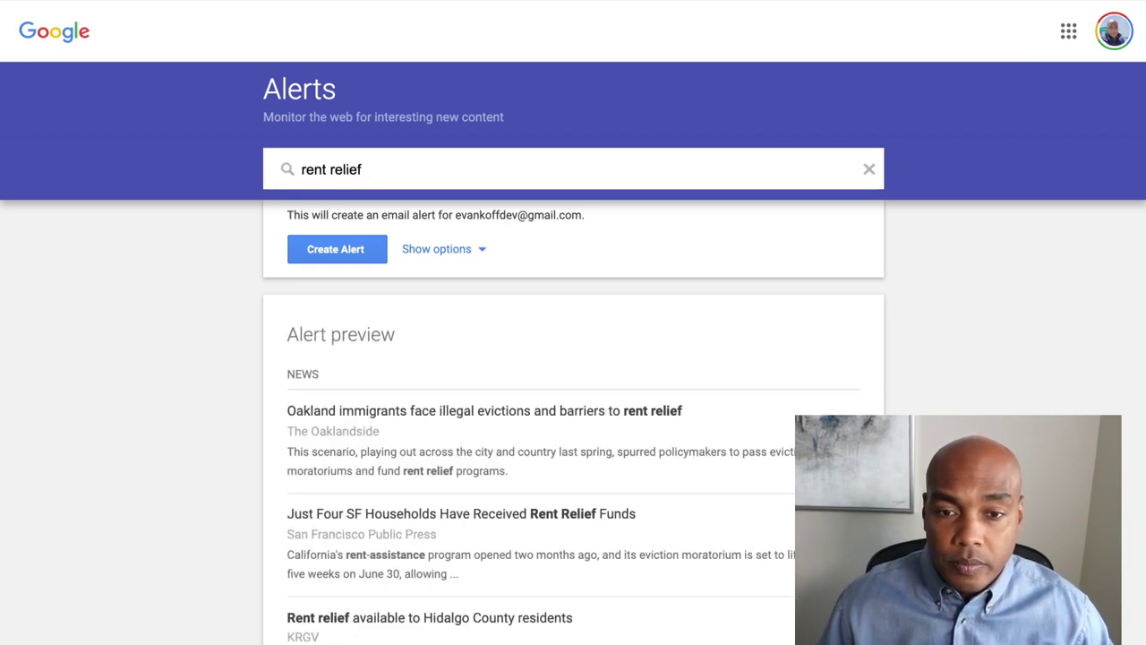
{"action": "left_click", "coordinate": [436, 249]}
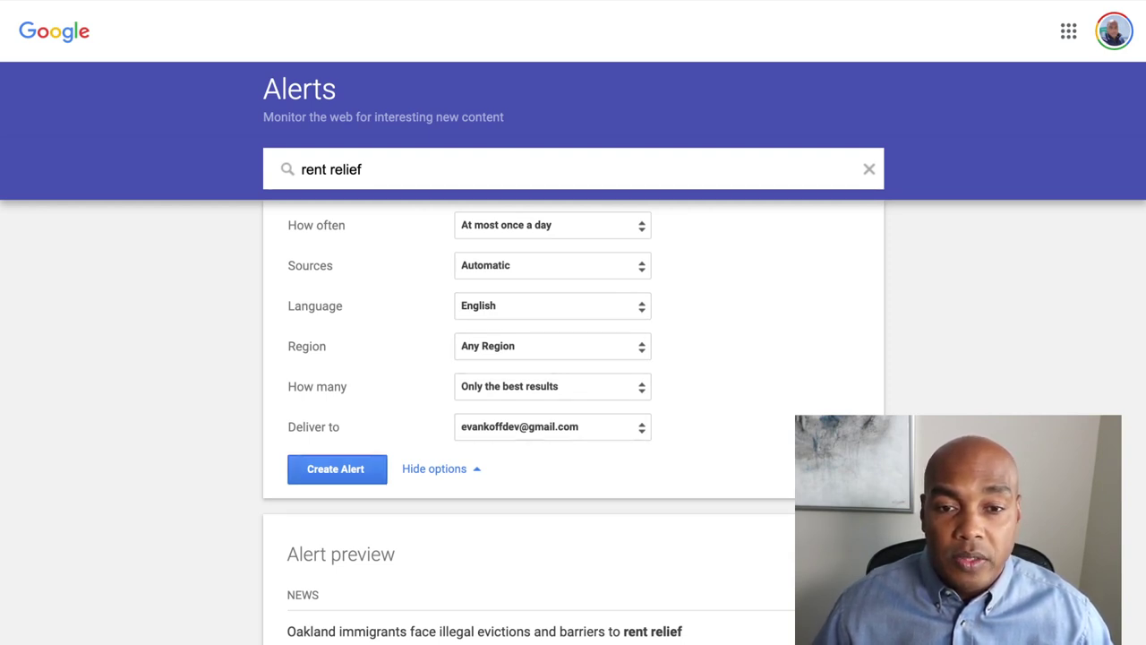
{"action": "left_click", "coordinate": [336, 469]}
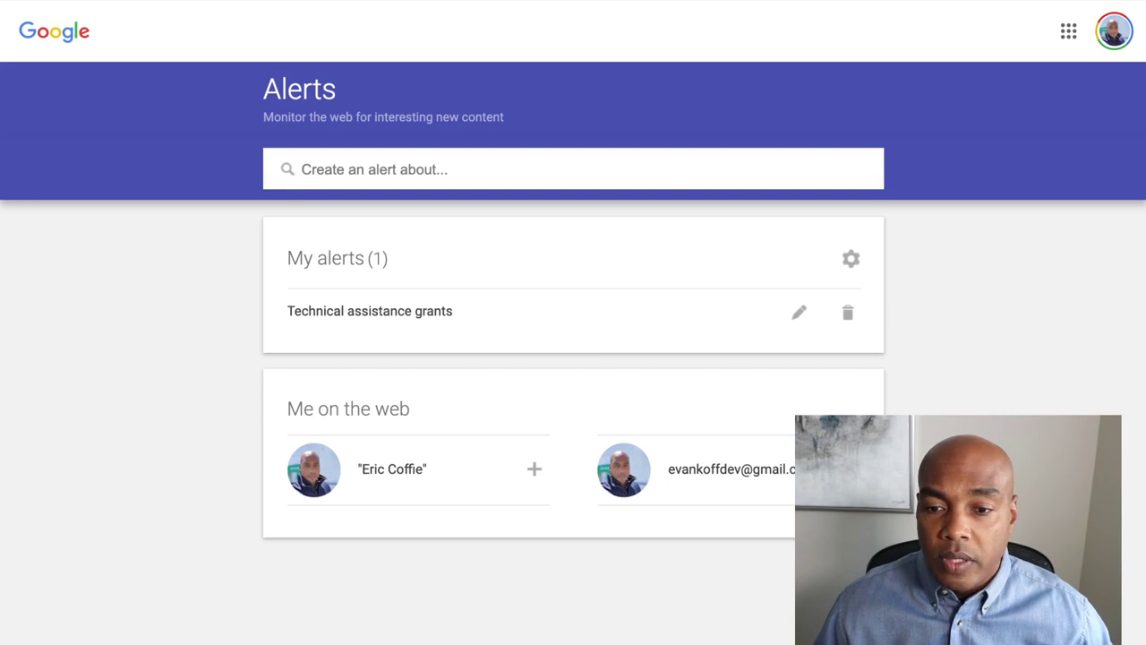
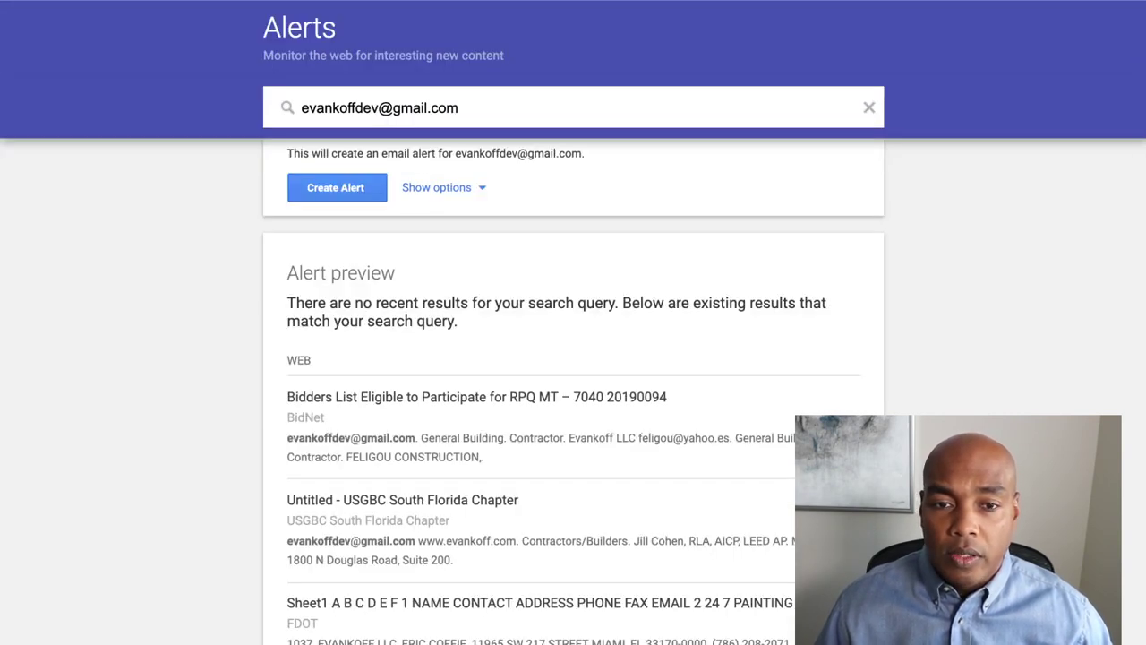
Create an alert for the user's e-mail address, then an alert for 'rent relief'.
{"action": "left_click", "coordinate": [335, 187]}
{"action": "type", "text": "r"}
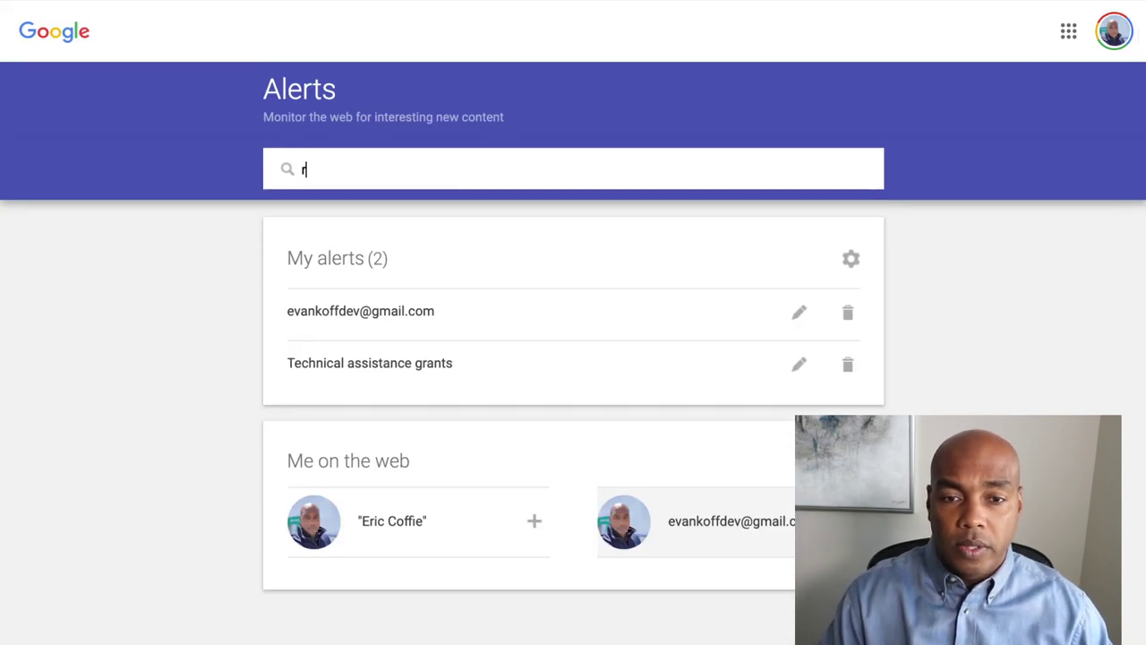
{"action": "type", "text": "ent relief"}
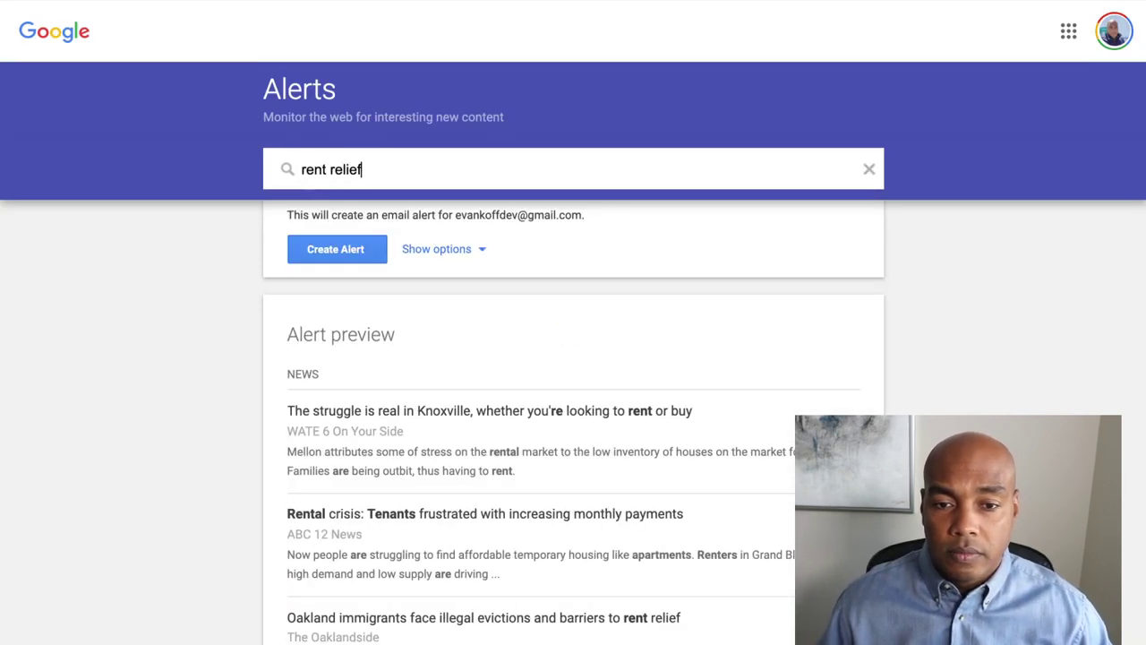
{"action": "left_click", "coordinate": [335, 249]}
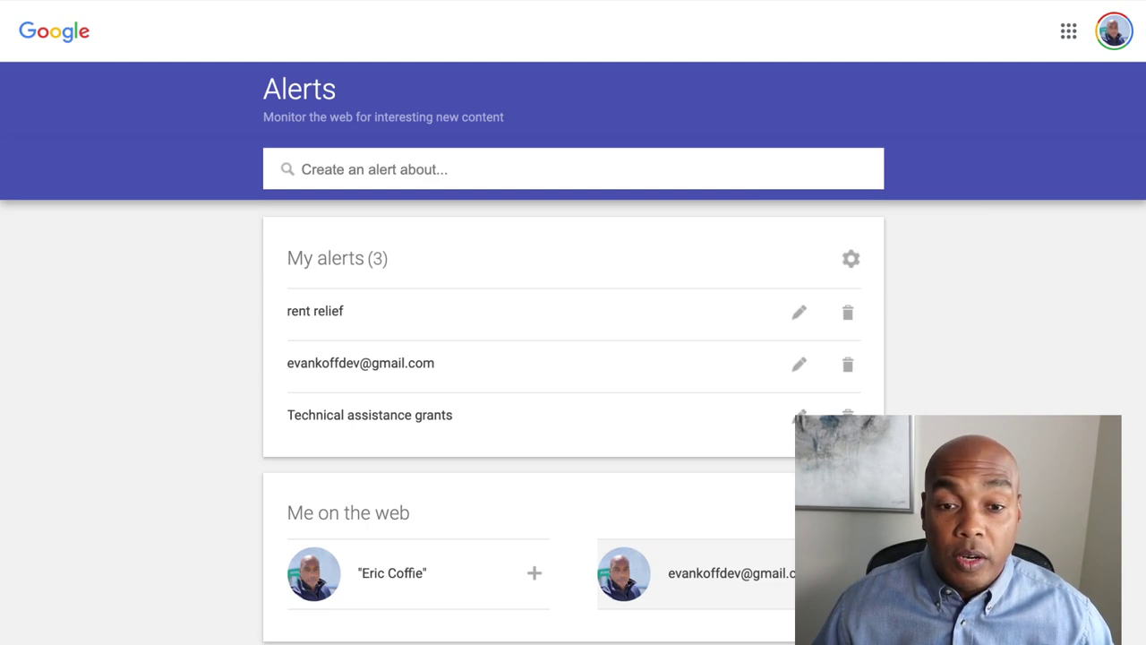
Open the rent relief alert's news results and compare the May 27 and May 28 days.
{"action": "left_click", "coordinate": [315, 311]}
{"action": "scroll", "coordinate": [573, 358], "scroll_direction": "down", "scroll_amount": 2}
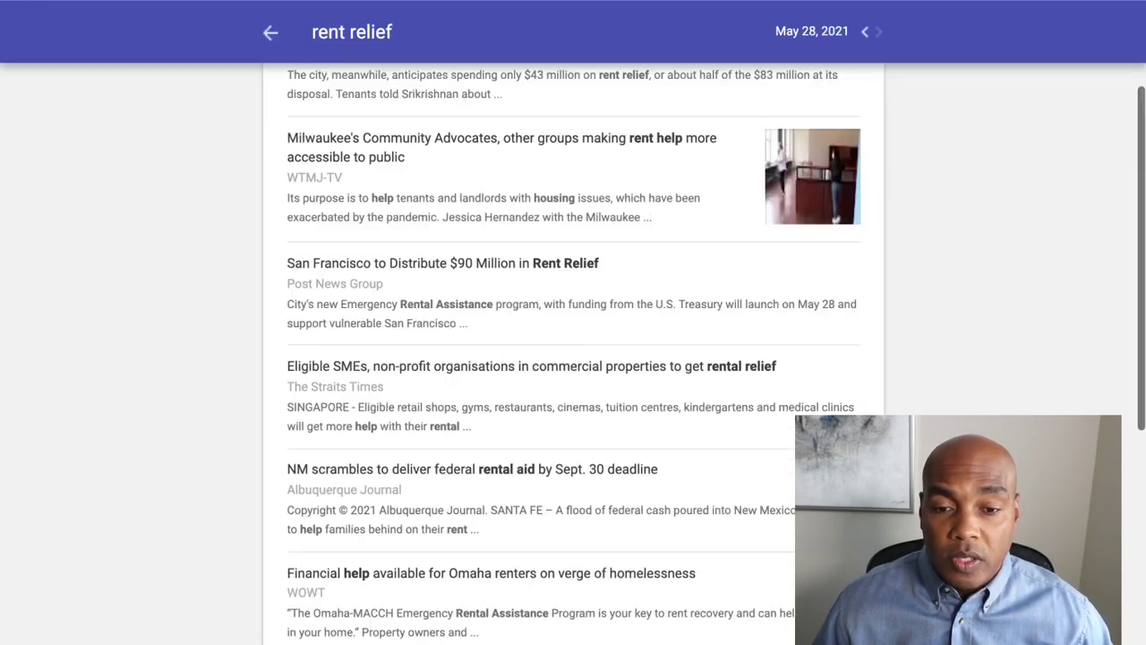
{"action": "scroll", "coordinate": [573, 358], "scroll_direction": "down", "scroll_amount": 3}
{"action": "key", "text": "Left"}
{"action": "scroll", "coordinate": [574, 358], "scroll_direction": "down", "scroll_amount": 1}
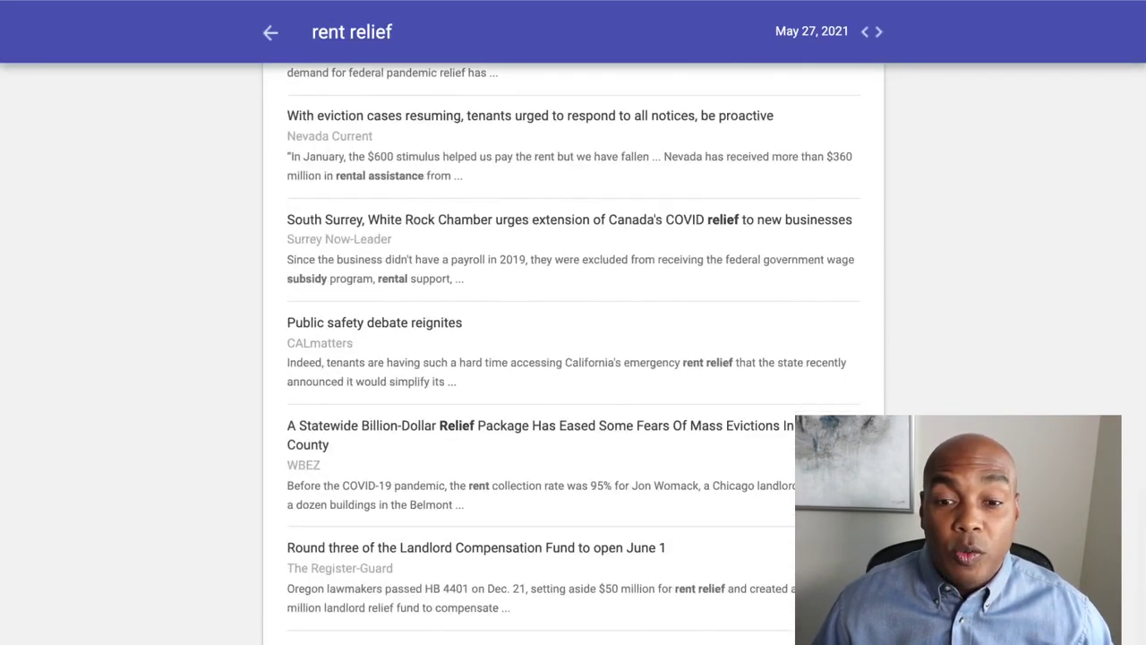
{"action": "key", "text": "Right"}
{"action": "scroll", "coordinate": [573, 358], "scroll_direction": "up", "scroll_amount": 3}
{"action": "scroll", "coordinate": [573, 358], "scroll_direction": "up", "scroll_amount": 3}
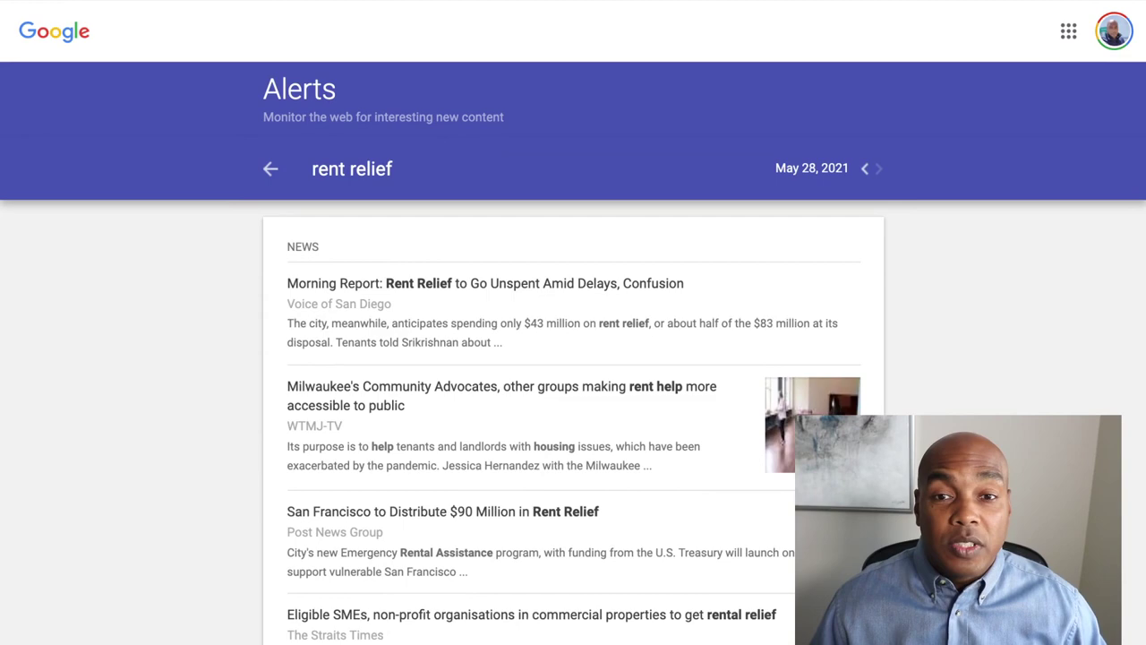
Scroll through the May 28 rent relief news articles.
{"action": "scroll", "coordinate": [573, 358], "scroll_direction": "down", "scroll_amount": 3}
{"action": "scroll", "coordinate": [573, 358], "scroll_direction": "down", "scroll_amount": 3}
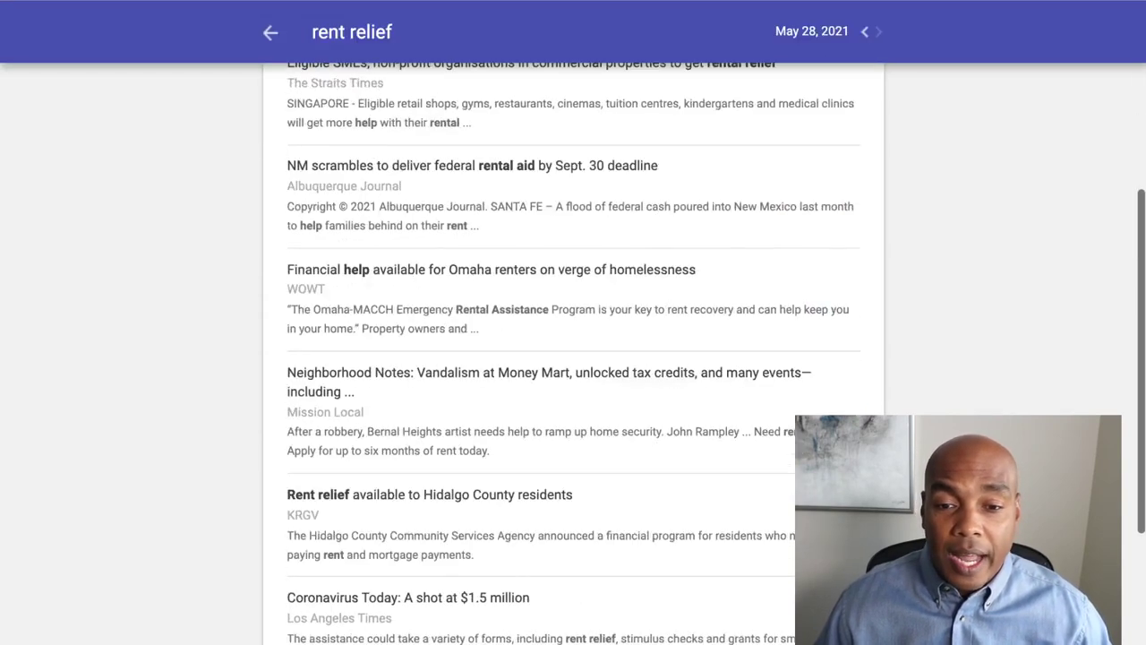
{"action": "scroll", "coordinate": [573, 358], "scroll_direction": "down", "scroll_amount": 5}
{"action": "scroll", "coordinate": [574, 358], "scroll_direction": "down", "scroll_amount": 1}
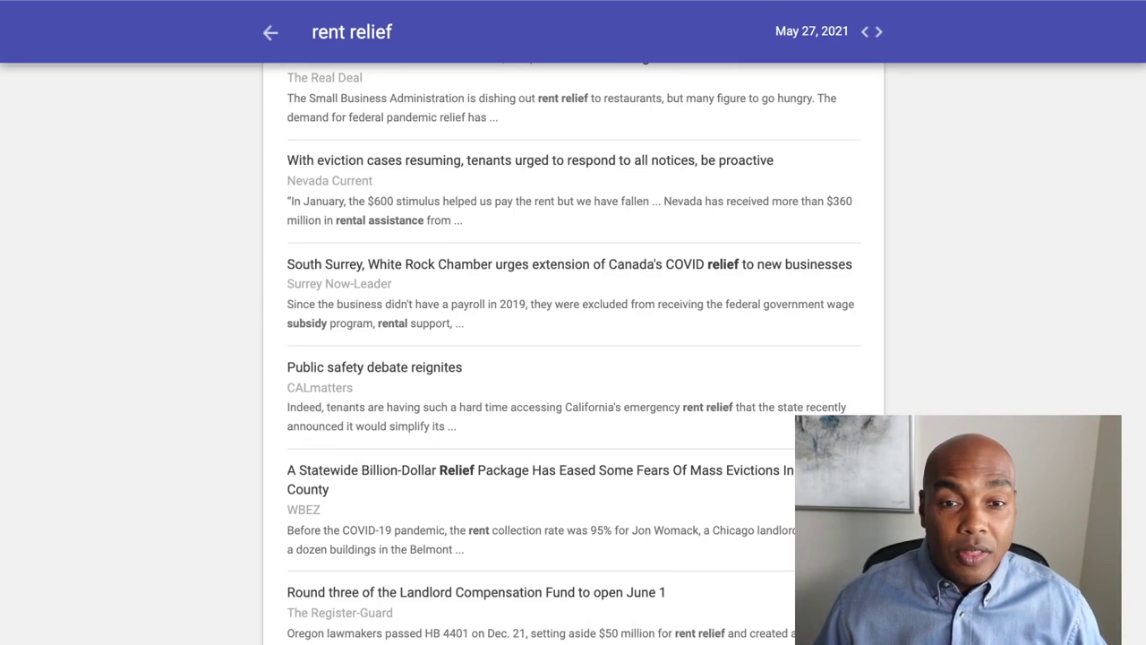
{"action": "scroll", "coordinate": [573, 358], "scroll_direction": "up", "scroll_amount": 2}
{"action": "scroll", "coordinate": [573, 358], "scroll_direction": "up", "scroll_amount": 1}
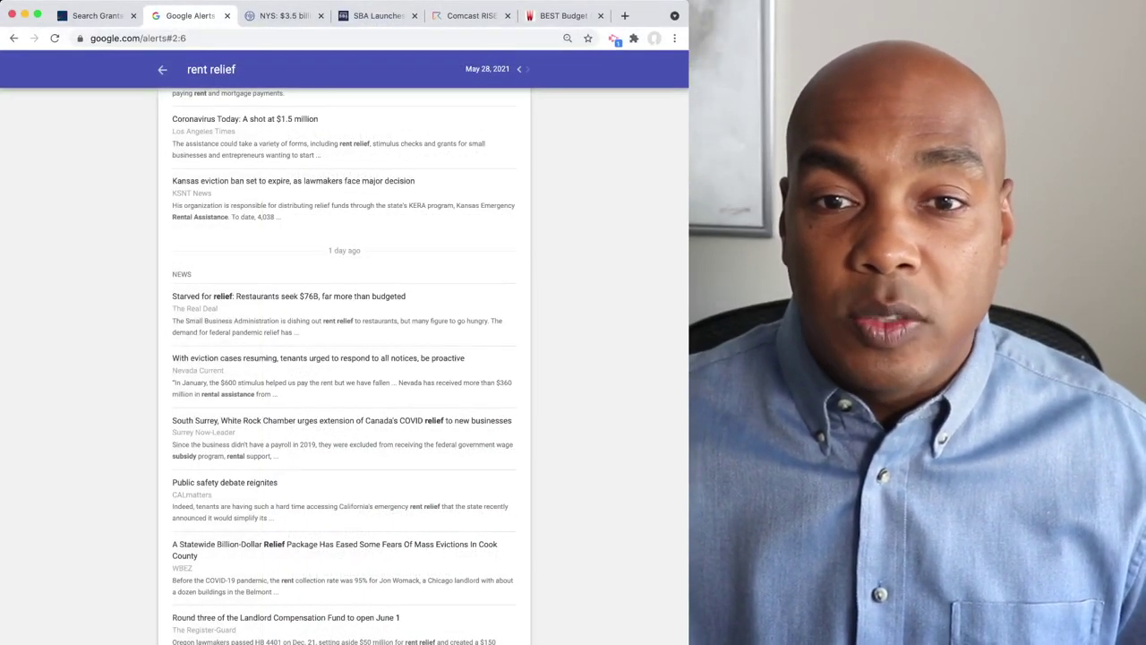
{"action": "scroll", "coordinate": [343, 358], "scroll_direction": "up", "scroll_amount": 2}
{"action": "scroll", "coordinate": [344, 358], "scroll_direction": "down", "scroll_amount": 3}
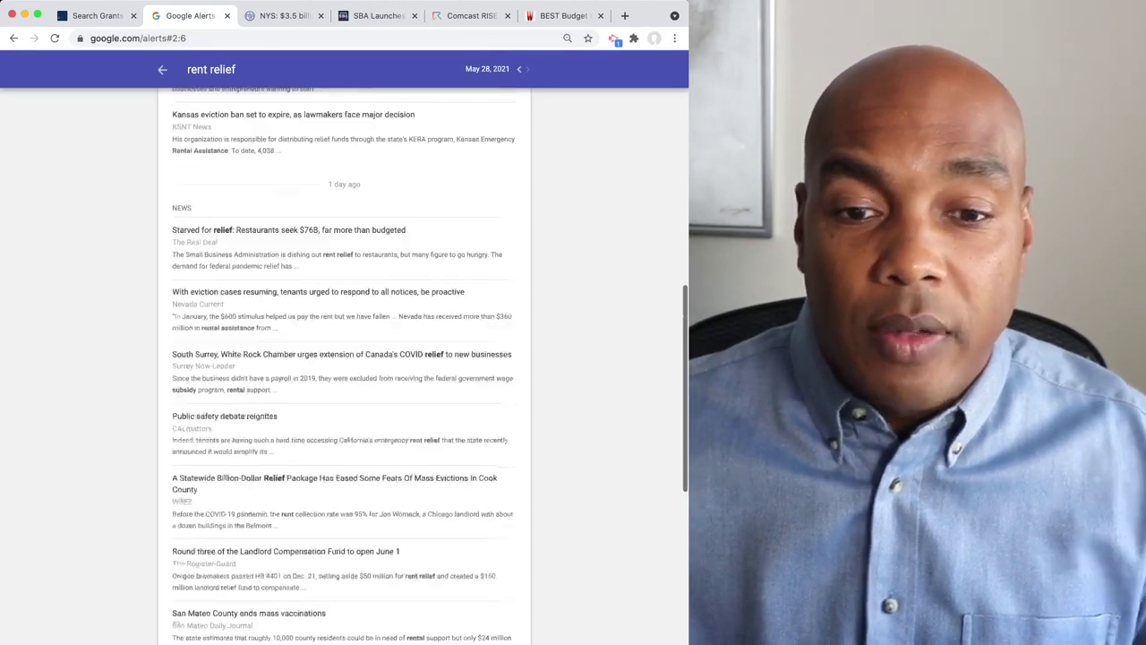
{"action": "scroll", "coordinate": [344, 358], "scroll_direction": "down", "scroll_amount": 4}
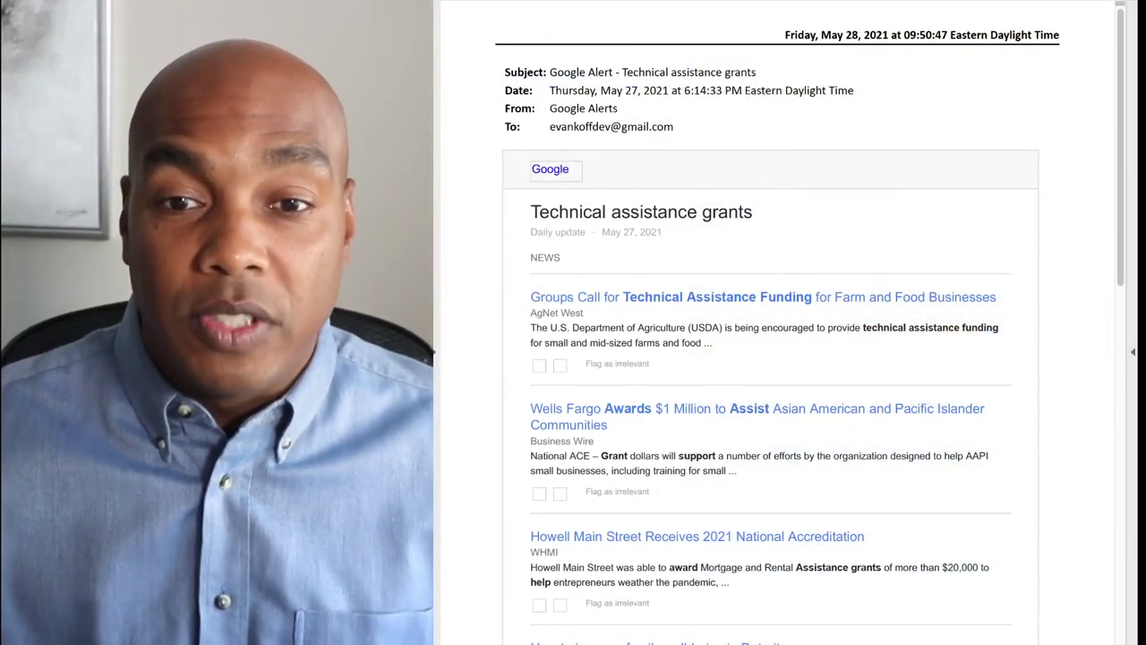
{"action": "scroll", "coordinate": [728, 212], "scroll_direction": "down", "scroll_amount": 10}
{"action": "scroll", "coordinate": [770, 358], "scroll_direction": "down", "scroll_amount": 3}
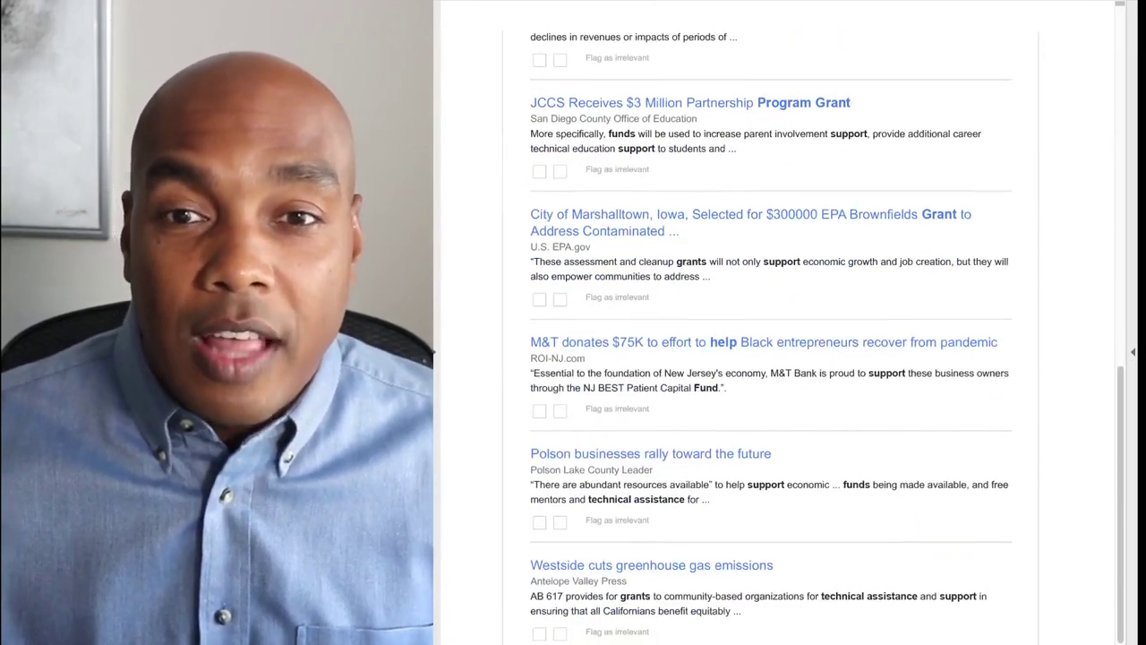
{"action": "scroll", "coordinate": [770, 358], "scroll_direction": "down", "scroll_amount": 2}
{"action": "scroll", "coordinate": [770, 322], "scroll_direction": "down", "scroll_amount": 1}
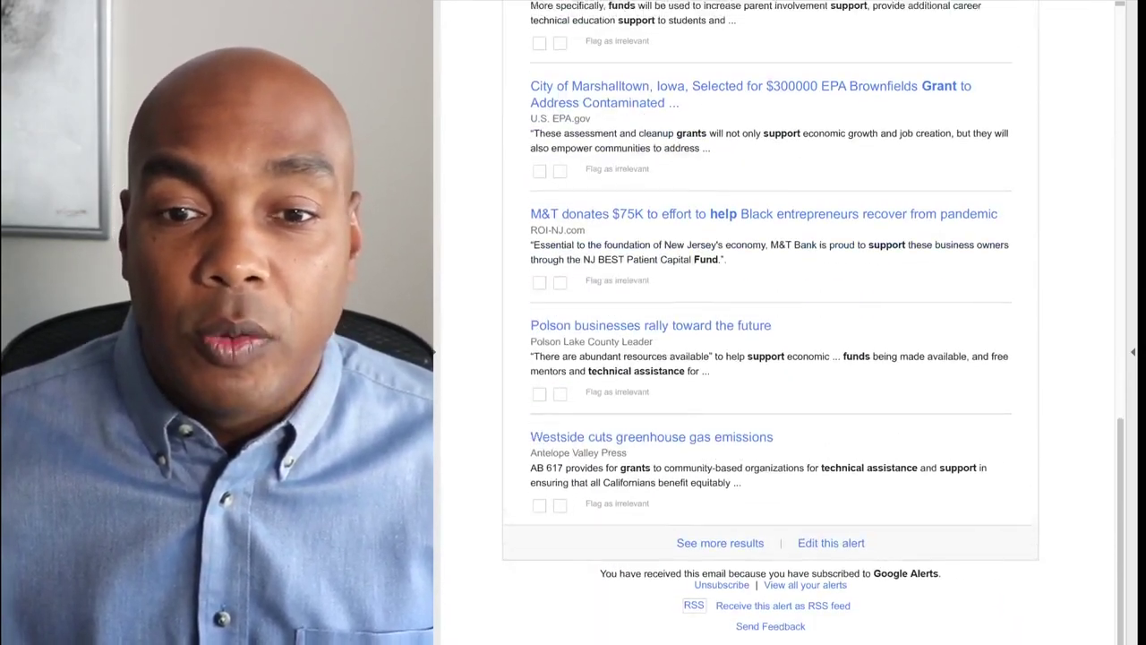
{"action": "scroll", "coordinate": [770, 323], "scroll_direction": "up", "scroll_amount": 2}
{"action": "scroll", "coordinate": [770, 322], "scroll_direction": "up", "scroll_amount": 1}
{"action": "scroll", "coordinate": [770, 323], "scroll_direction": "up", "scroll_amount": 2}
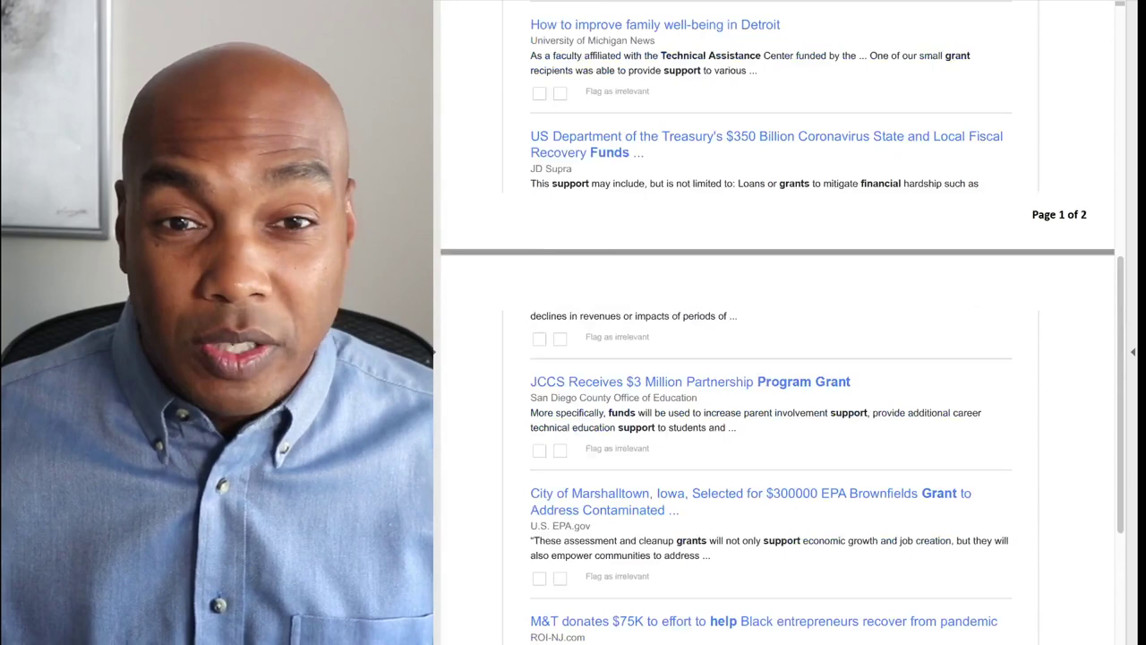
{"action": "scroll", "coordinate": [770, 322], "scroll_direction": "up", "scroll_amount": 5}
{"action": "scroll", "coordinate": [770, 322], "scroll_direction": "up", "scroll_amount": 1}
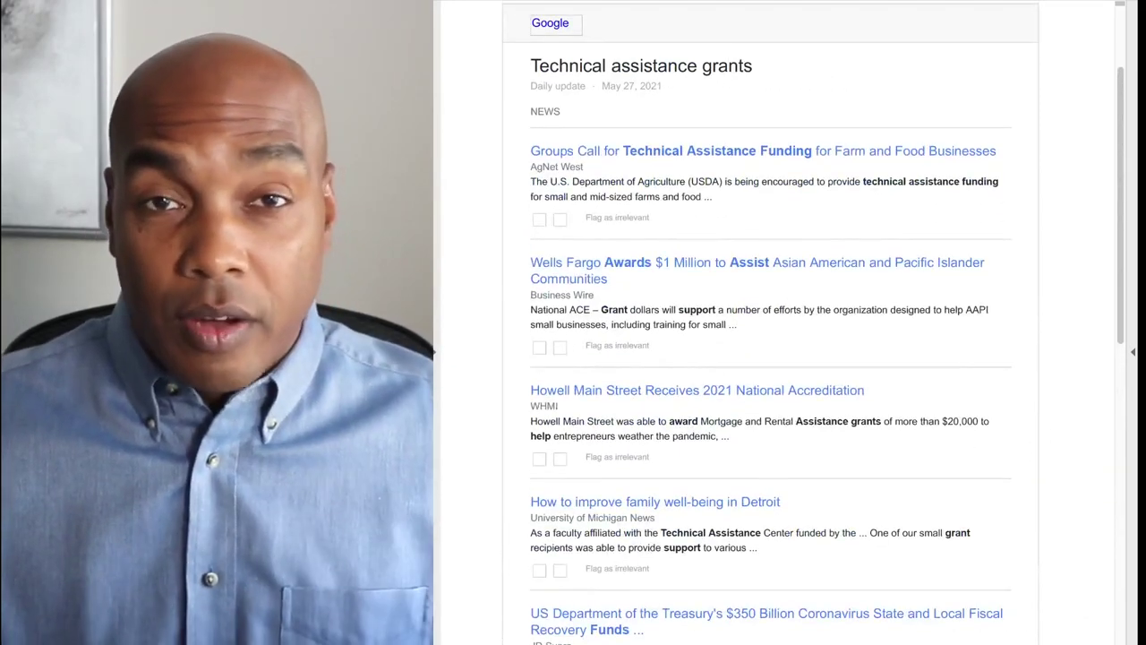